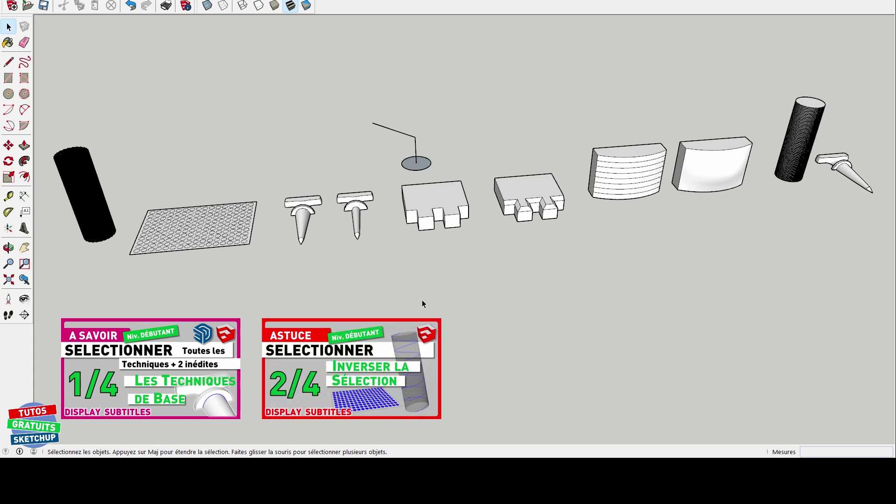
Zoom in on the coiled cylinder, select one of its edges, then clear it.
shift+middle_drag(313, 308, 464, 324)
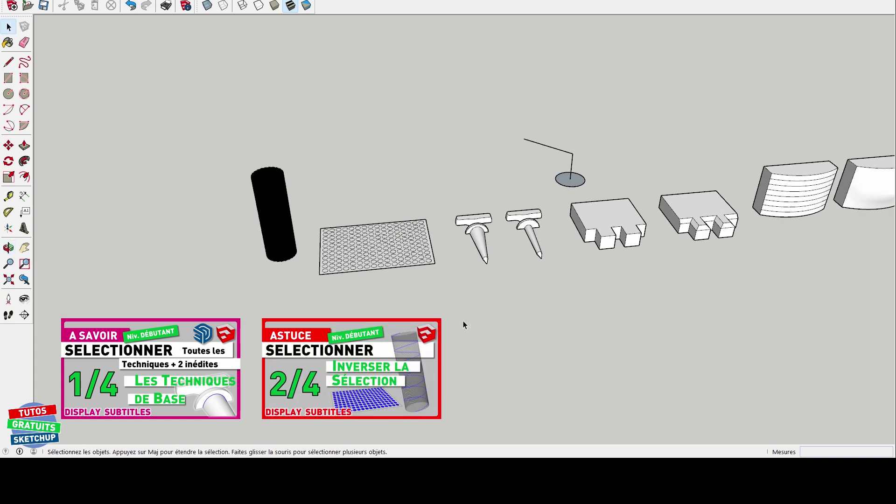
scroll(355, 294, up, 2)
scroll(313, 275, up, 3)
scroll(285, 256, up, 2)
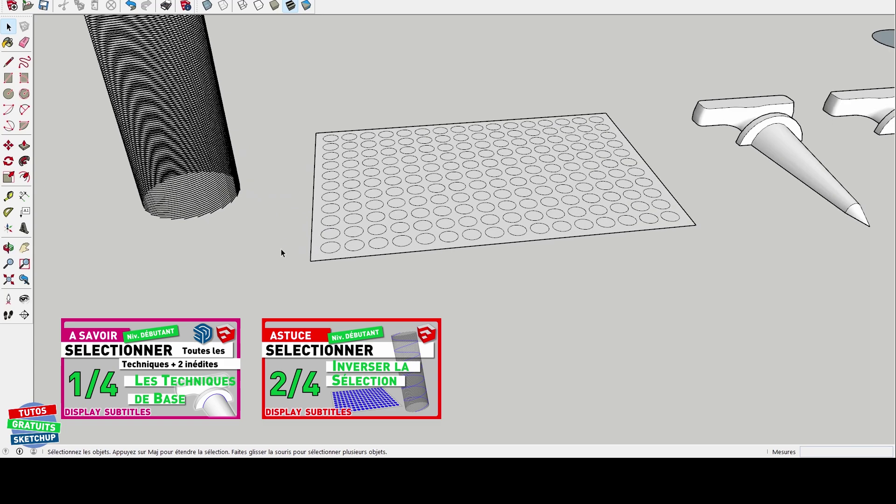
scroll(283, 245, up, 1)
middle_drag(284, 245, 233, 280)
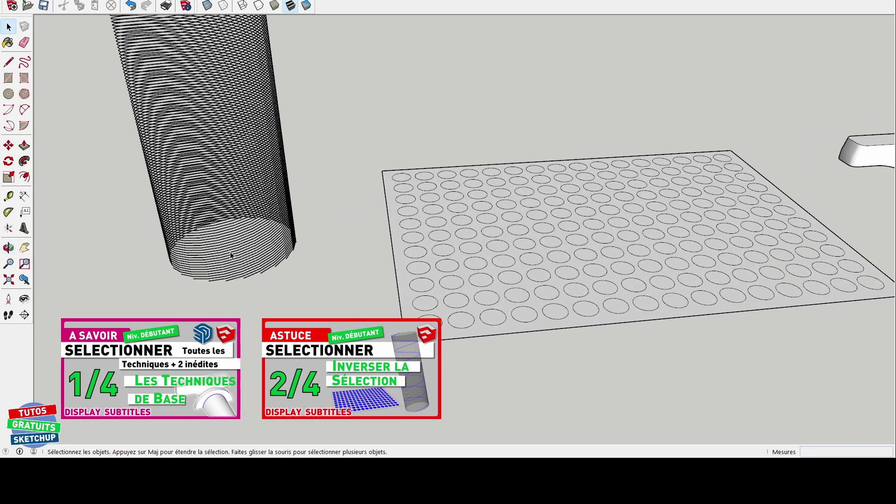
click(234, 279)
click(315, 258)
Select four bottom-row circles on the perforated plate, then deselect them.
mouse_move(315, 259)
middle_down()
mouse_move(537, 310)
mouse_move(481, 330)
middle_up()
click(310, 302)
shift+click(346, 299)
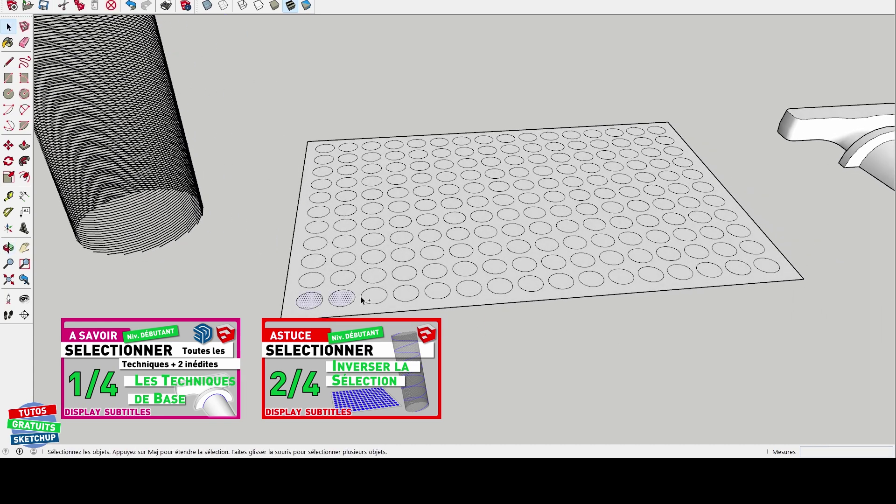
shift+click(379, 301)
shift+click(405, 294)
click(518, 378)
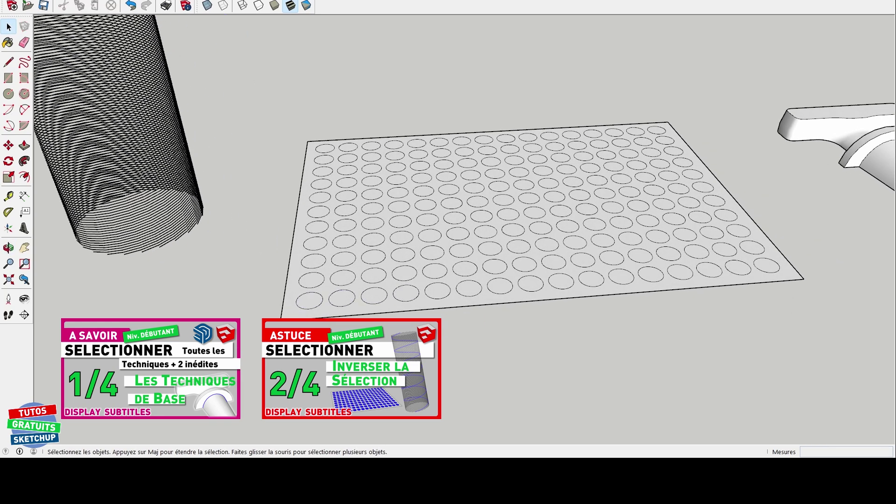
Orbit and zoom the view over toward the two pegs.
scroll(518, 378, down, 3)
mouse_move(467, 327)
middle_down()
mouse_move(518, 378)
mouse_move(486, 372)
middle_up()
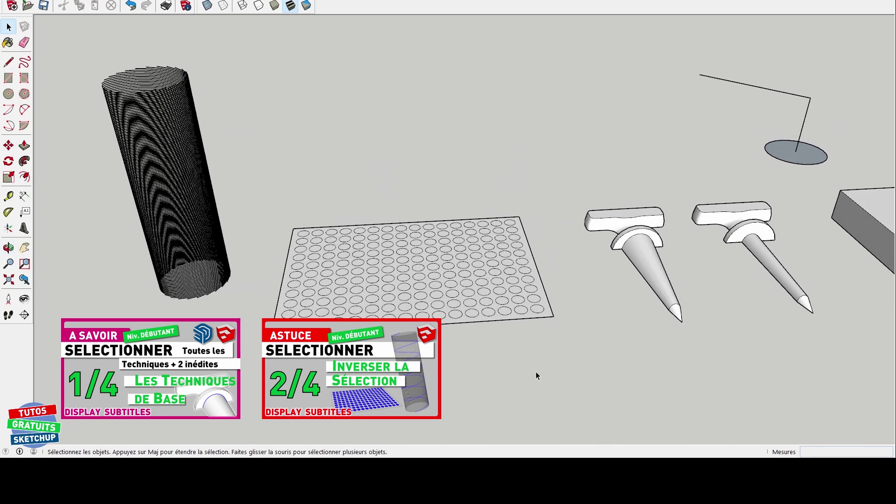
middle_drag(672, 361, 467, 360)
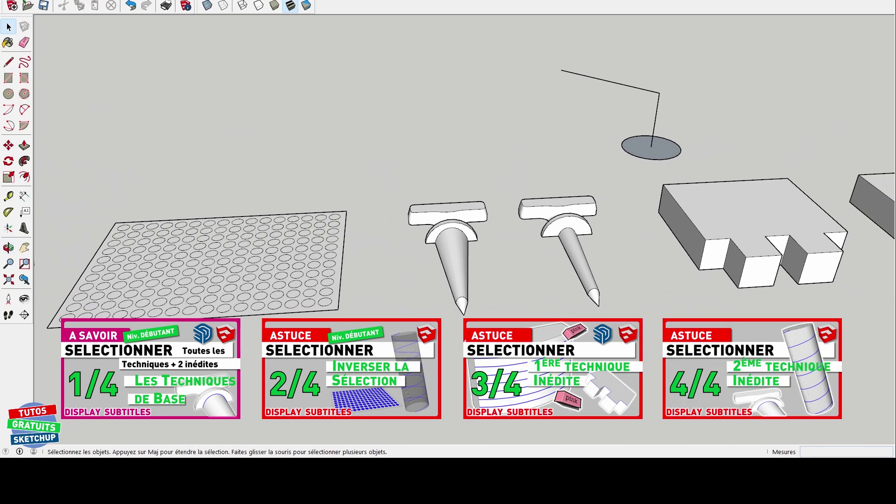
scroll(280, 303, down, 3)
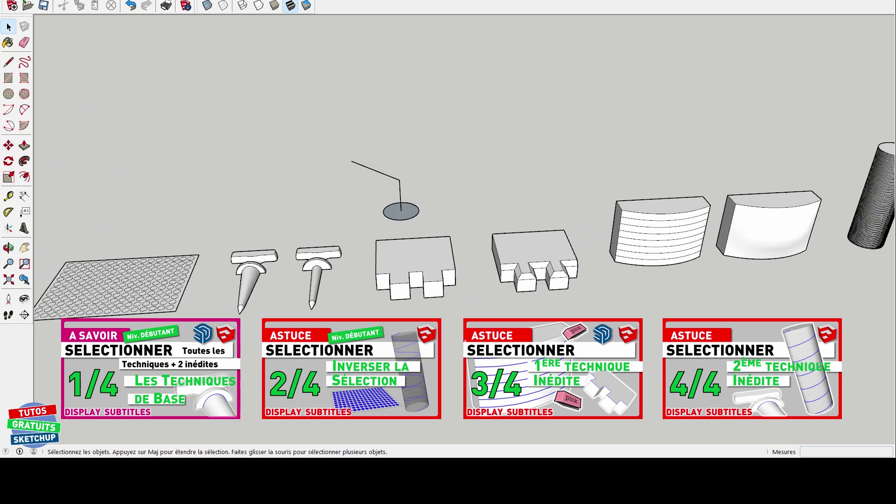
middle_drag(280, 303, 256, 307)
scroll(307, 301, up, 5)
scroll(258, 265, up, 2)
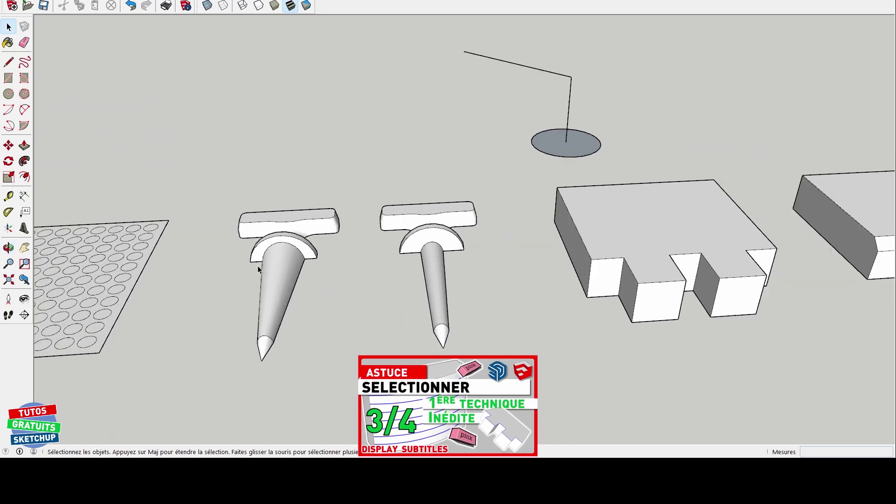
scroll(259, 265, up, 2)
scroll(265, 255, up, 1)
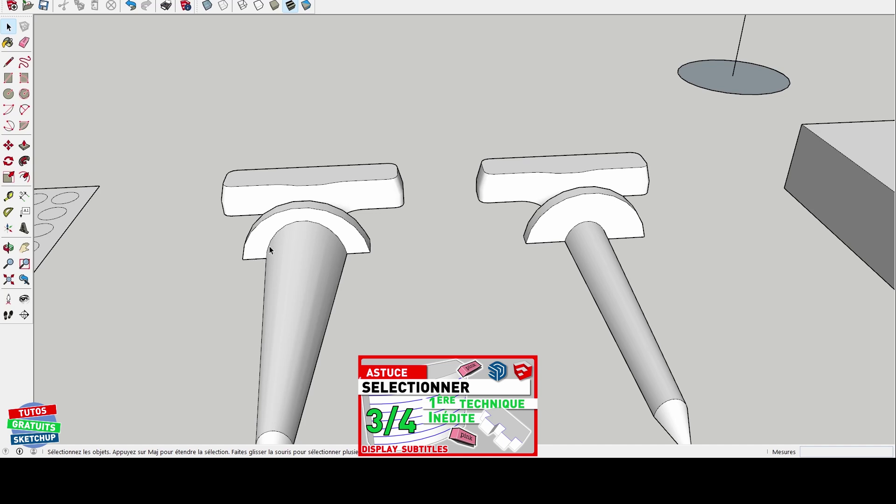
Pan the view across to centre the two notched boxes.
mouse_move(774, 331)
shift+middle_down()
mouse_move(391, 282)
mouse_move(588, 310)
mouse_move(466, 305)
mouse_move(320, 324)
mouse_move(272, 202)
shift+middle_up()
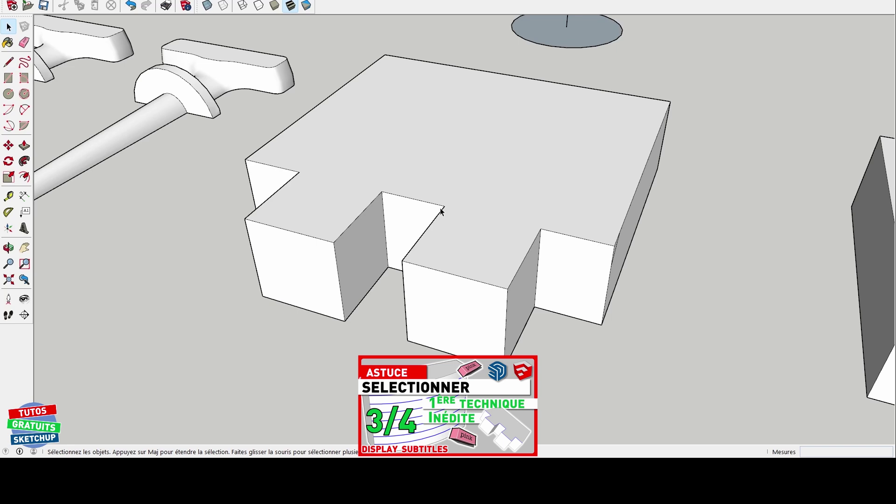
scroll(607, 280, down, 3)
scroll(638, 299, down, 1)
middle_drag(630, 301, 637, 331)
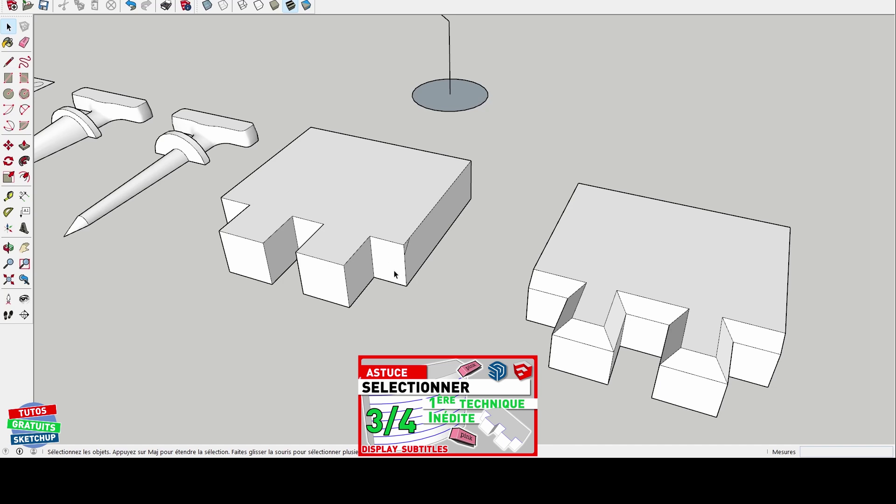
Orbit past the curved blocks until the cylinder stands upright, zoomed on its base.
middle_drag(394, 274, 356, 324)
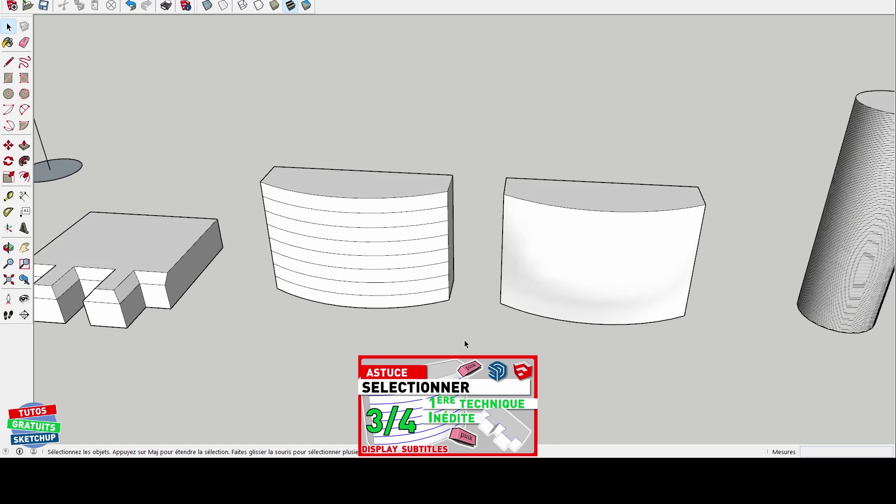
mouse_move(464, 344)
middle_down()
mouse_move(350, 314)
mouse_move(352, 204)
middle_up()
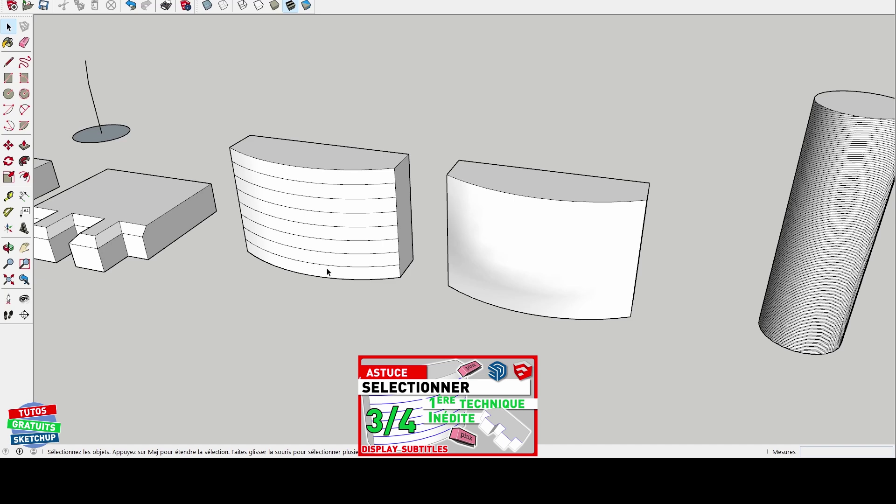
mouse_move(362, 278)
middle_down()
mouse_move(713, 312)
mouse_move(464, 280)
mouse_move(517, 286)
middle_up()
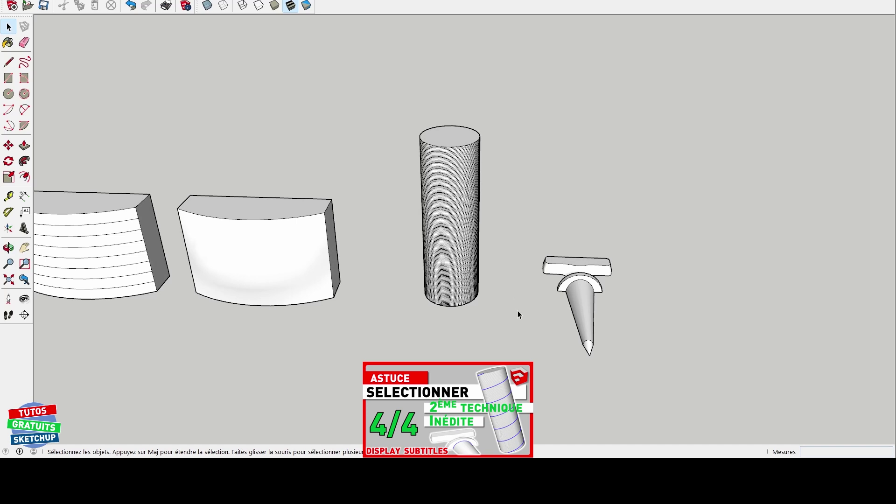
scroll(516, 316, up, 2)
scroll(514, 315, up, 2)
scroll(513, 318, up, 2)
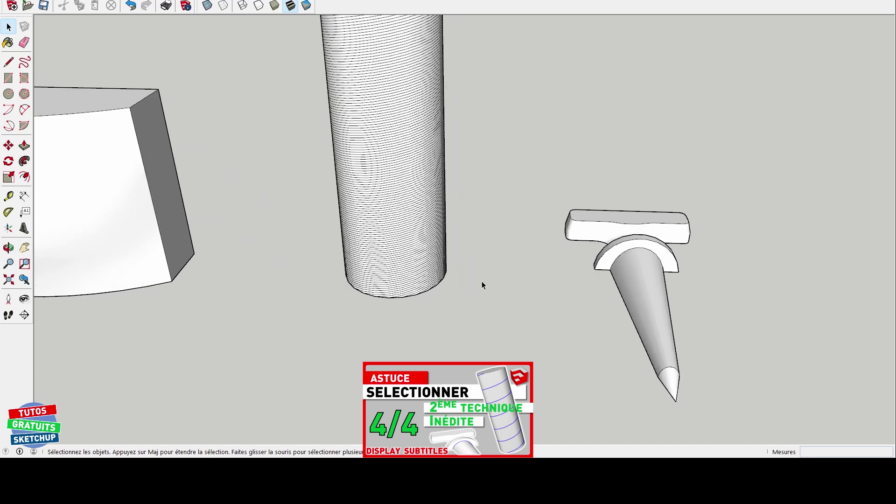
mouse_move(482, 283)
middle_down()
mouse_move(441, 330)
mouse_move(374, 348)
middle_up()
scroll(369, 355, up, 2)
scroll(360, 362, up, 3)
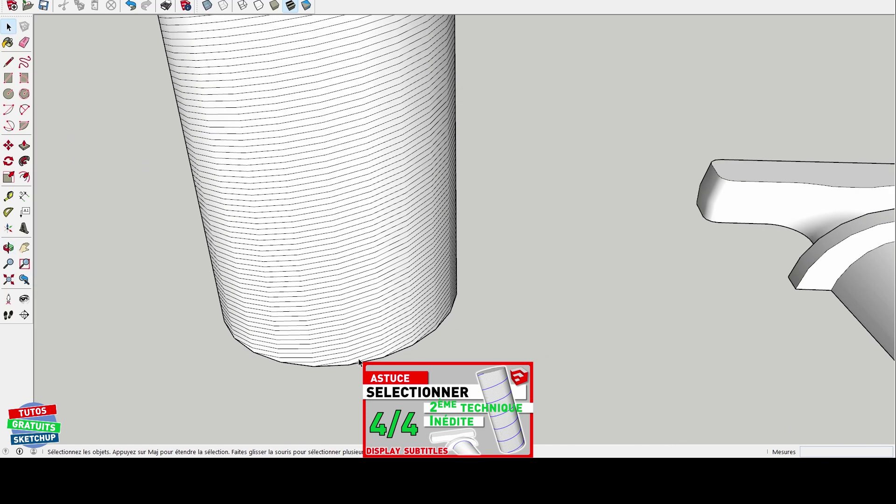
Select one cylinder base edge, triple-click to select the whole cylinder, then deselect.
click(362, 357)
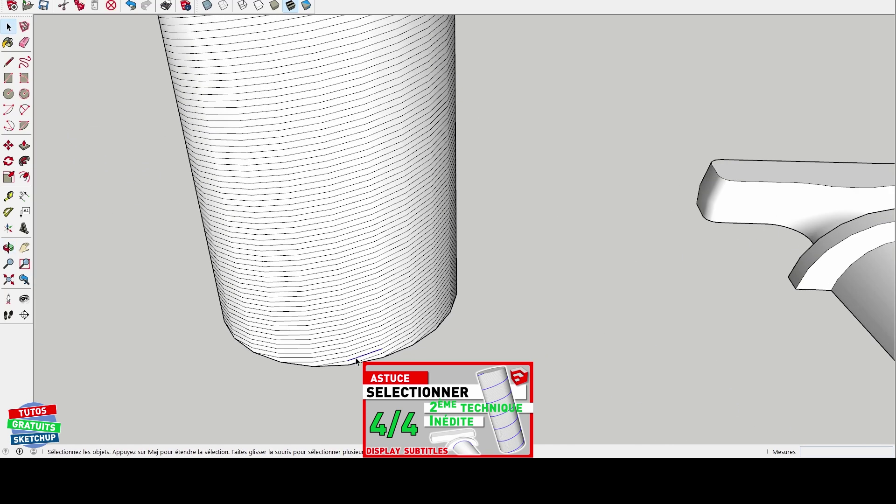
triple_click(387, 350)
scroll(436, 344, down, 5)
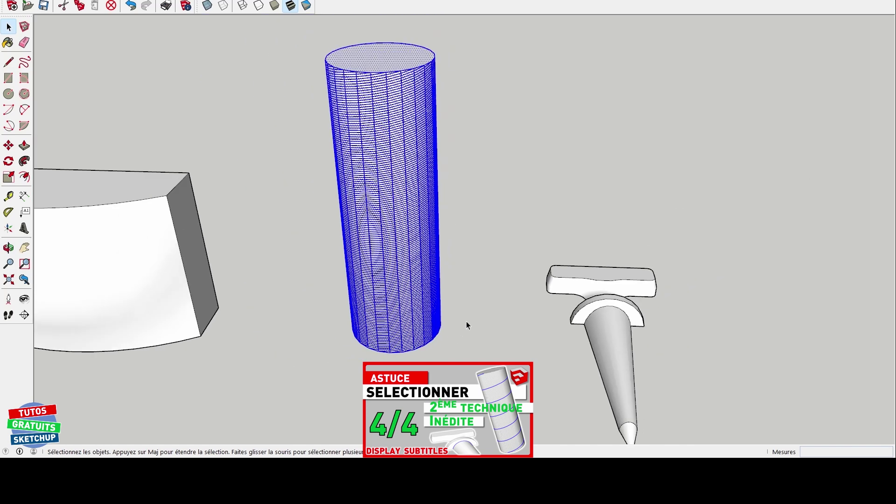
click(451, 329)
scroll(445, 354, up, 1)
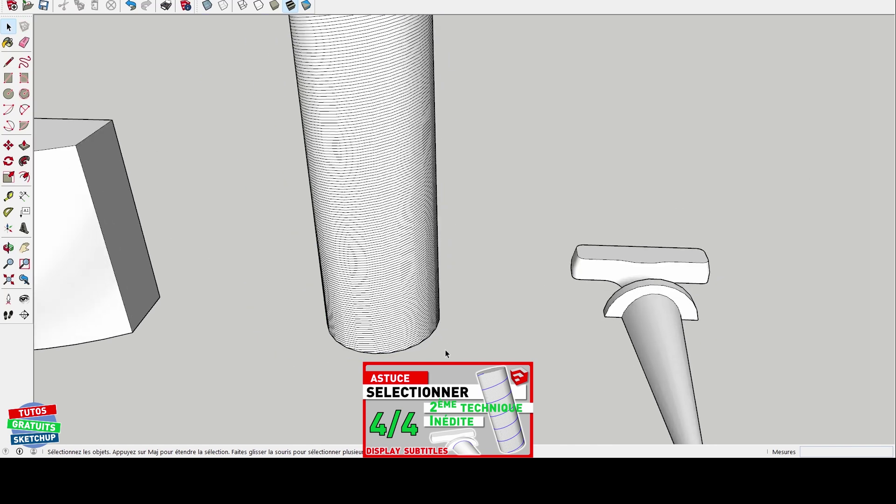
scroll(445, 354, down, 2)
scroll(446, 353, down, 1)
scroll(418, 288, up, 1)
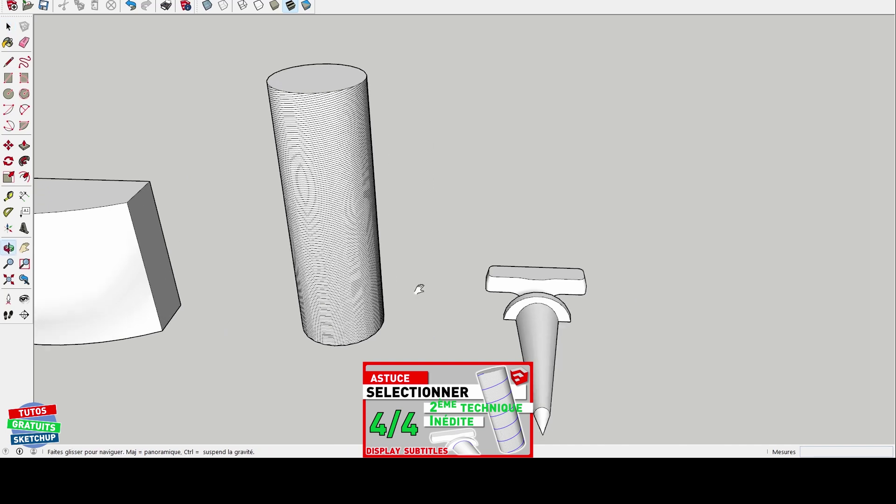
scroll(432, 309, up, 2)
scroll(428, 301, up, 2)
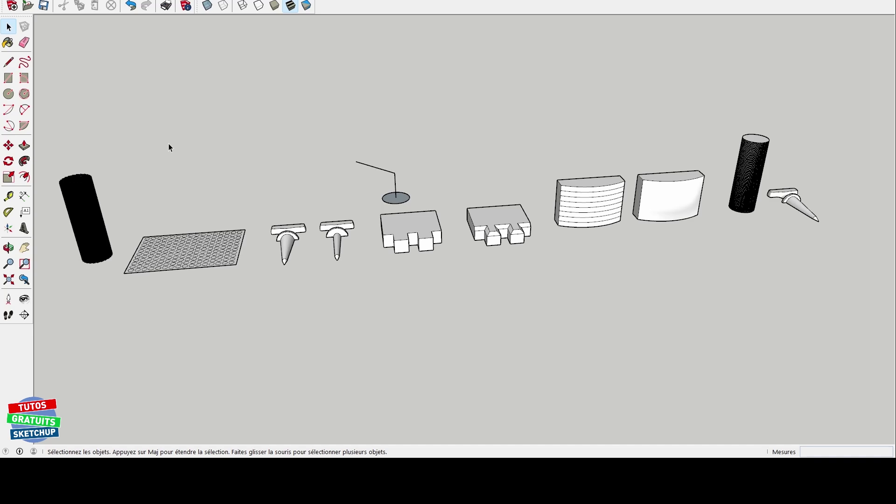
Start a new model from the File menu, answering Non to saving changes.
click(9, 0)
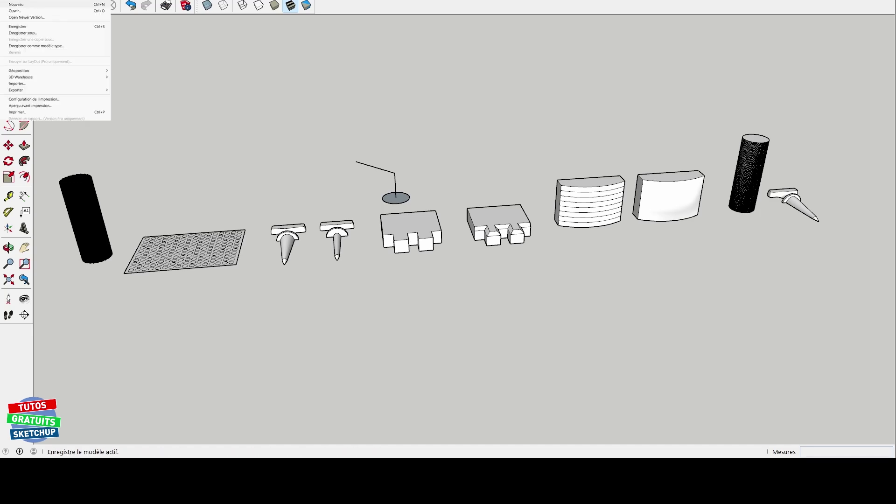
click(15, 10)
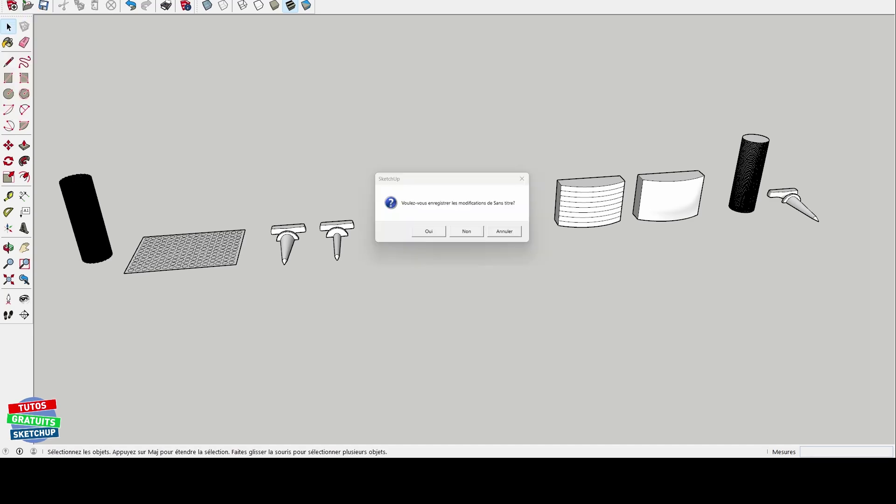
click(466, 231)
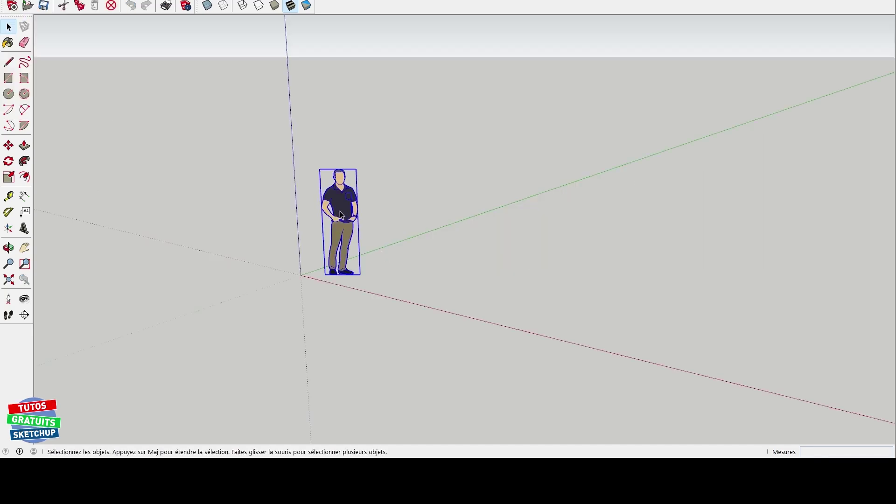
Delete the default figure, draw a ground rectangle at the origin and push it into a cube.
key(Delete)
middle_drag(442, 243, 444, 278)
key(r)
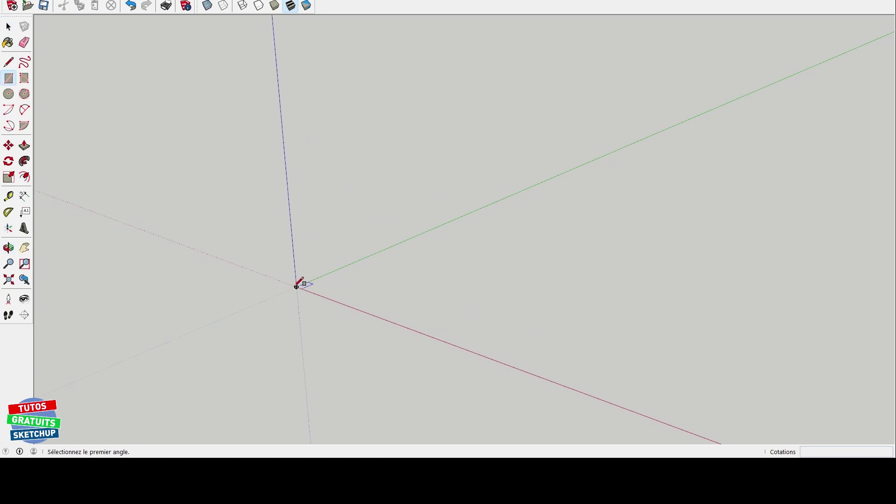
click(297, 287)
click(439, 280)
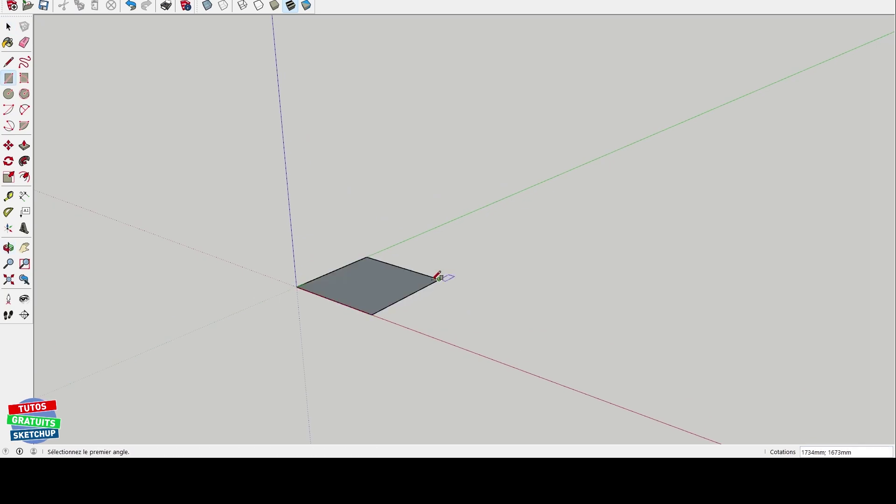
key(p)
click(384, 286)
click(356, 193)
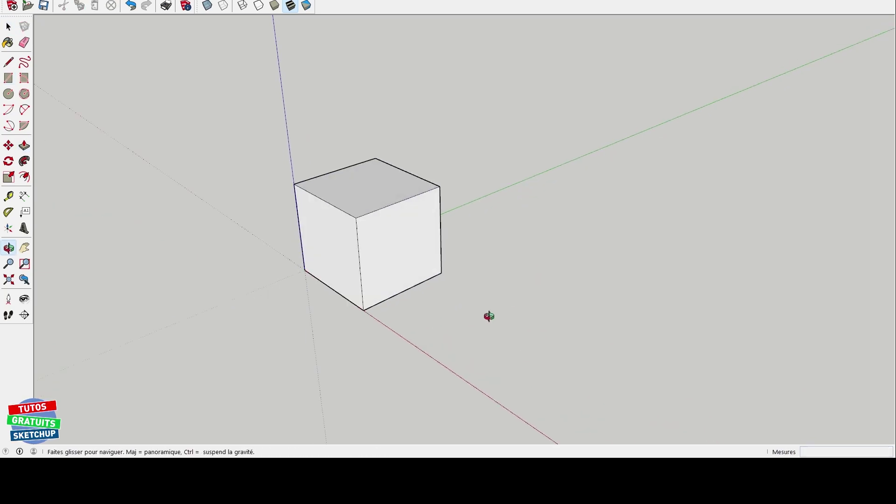
Draw a small rectangle beside the cube and raise it into a small cube.
middle_drag(489, 314, 467, 284)
key(r)
click(477, 223)
click(516, 216)
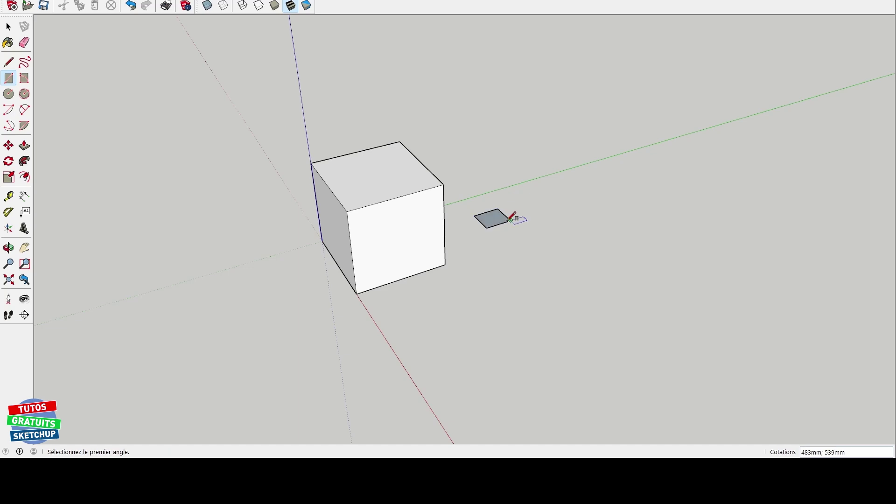
key(p)
drag(497, 218, 492, 200)
middle_drag(492, 201, 319, 303)
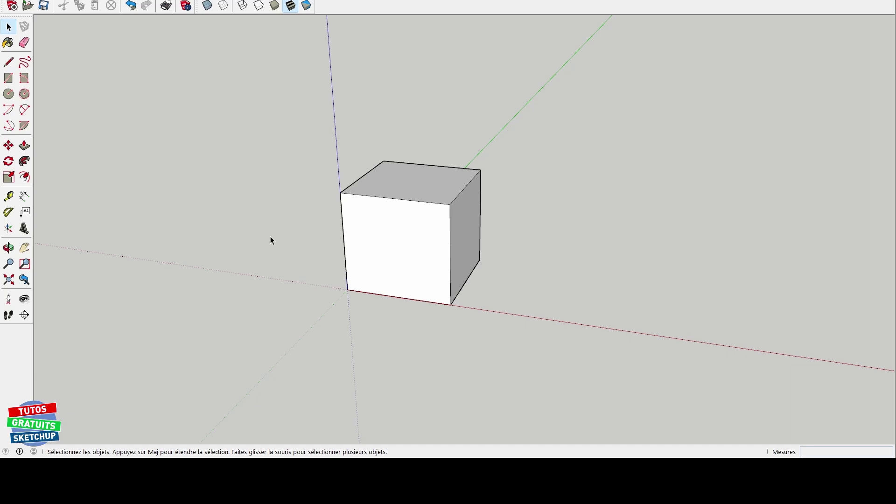
Click an edge, double-click the front face, then triple-click to select the whole cube.
click(24, 146)
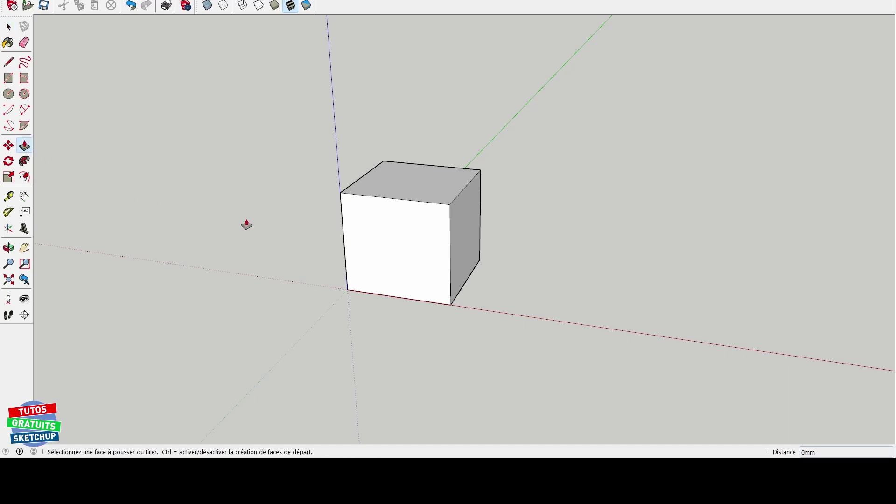
key(space)
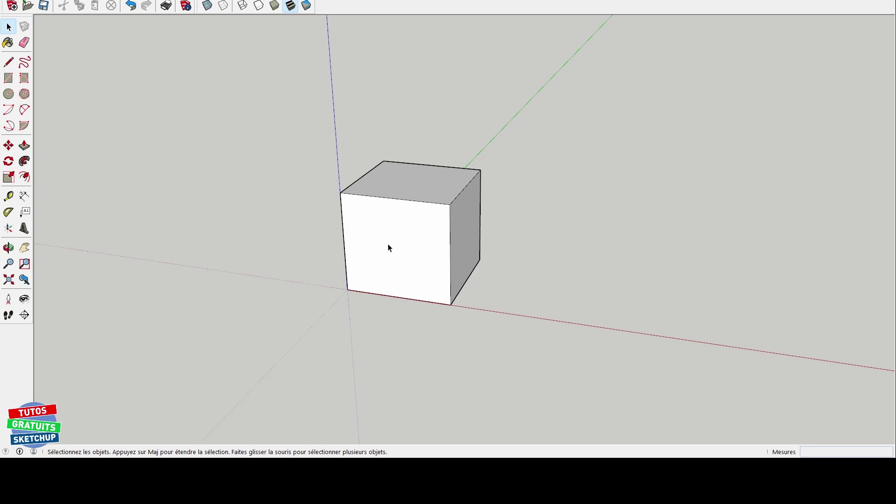
click(382, 198)
click(542, 214)
double_click(393, 243)
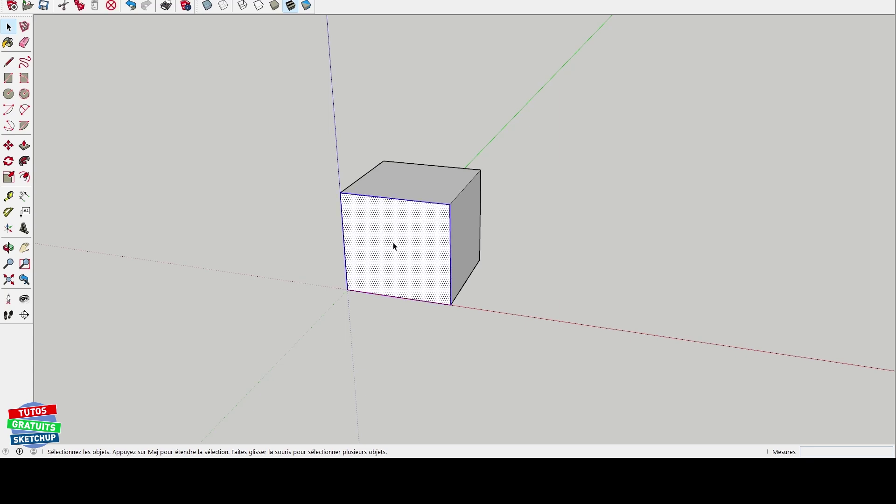
click(514, 231)
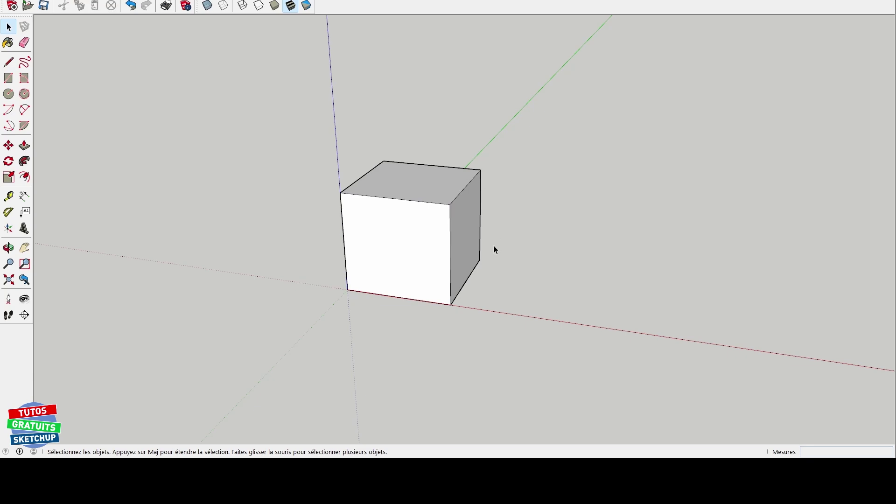
triple_click(390, 232)
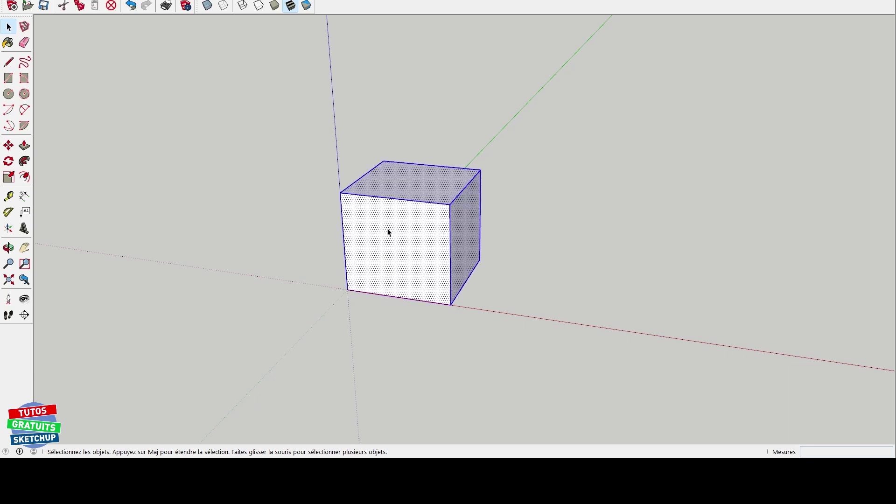
Orbit around the cubes until the smaller box appears behind the big one.
mouse_move(522, 217)
middle_down()
mouse_move(358, 239)
mouse_move(381, 184)
middle_up()
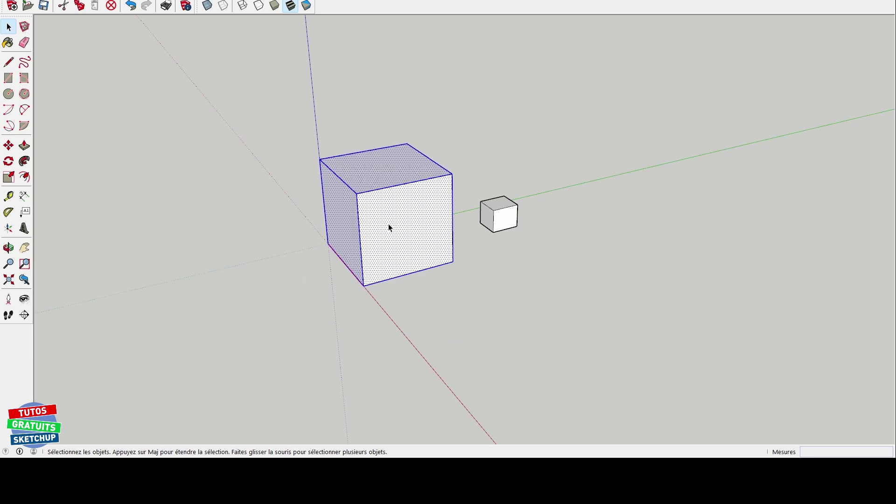
mouse_move(302, 285)
middle_down()
mouse_move(374, 290)
mouse_move(447, 273)
mouse_move(360, 270)
middle_up()
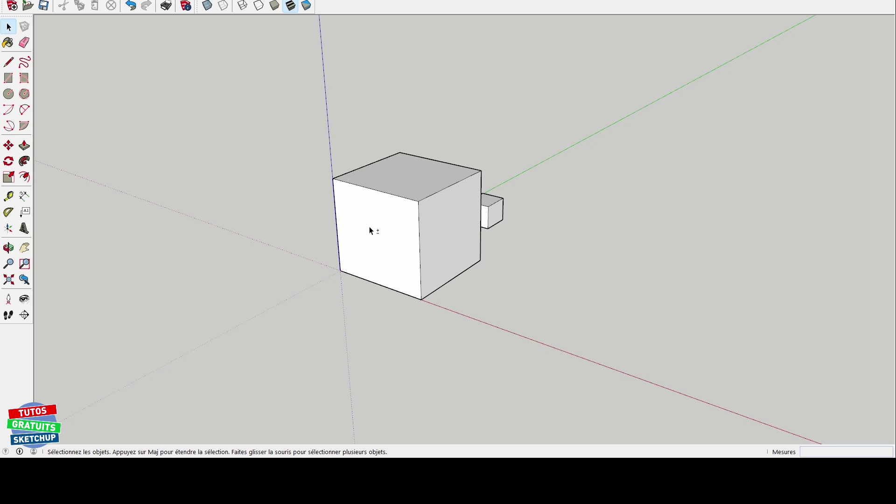
click(371, 232)
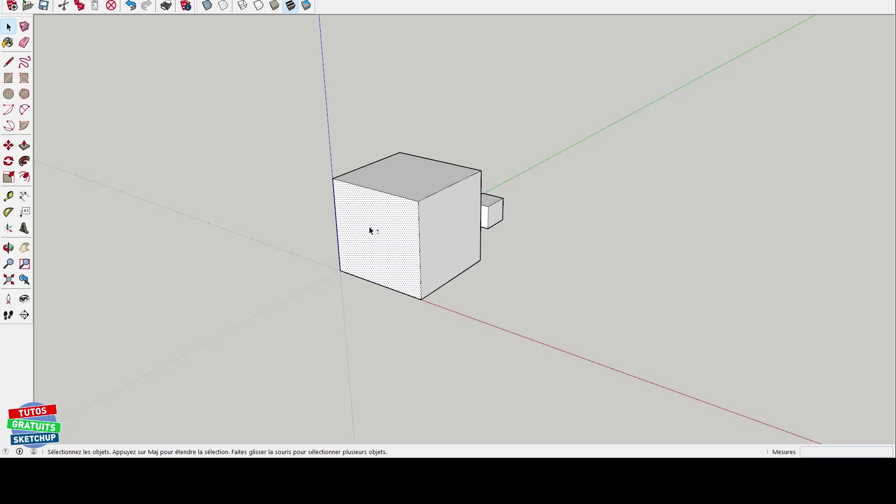
shift+click(449, 225)
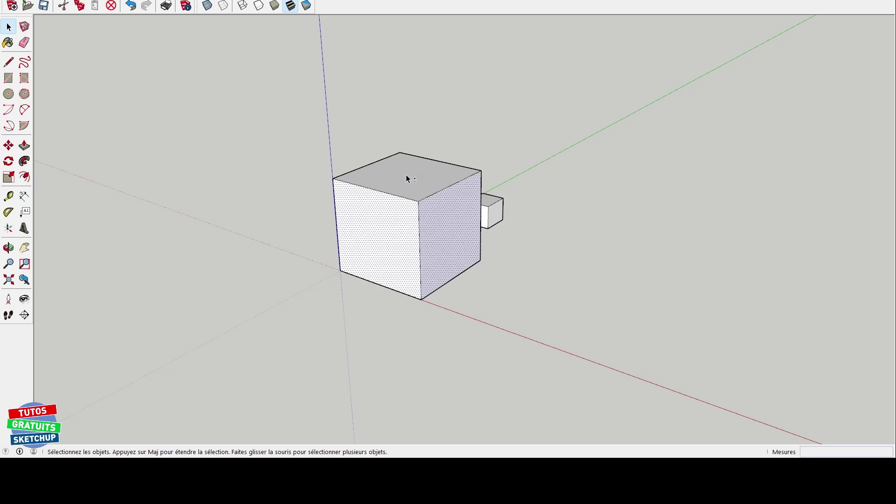
shift+click(407, 178)
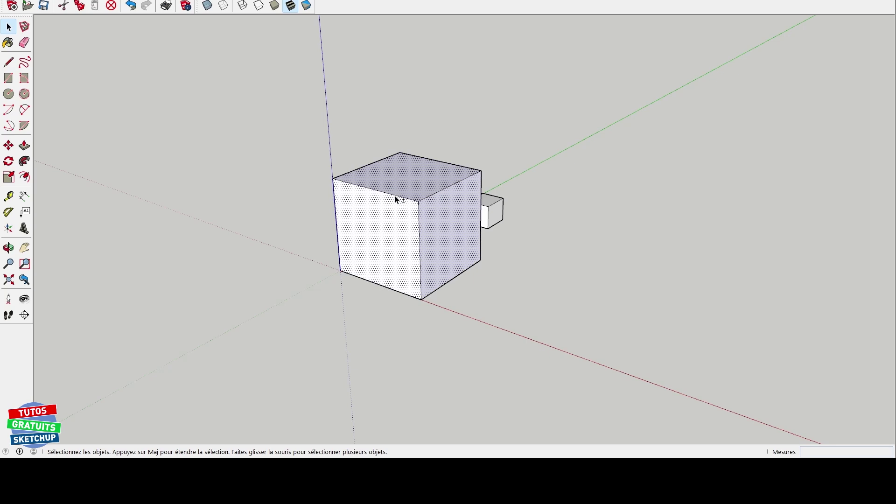
shift+click(398, 198)
shift+click(419, 221)
shift+click(431, 195)
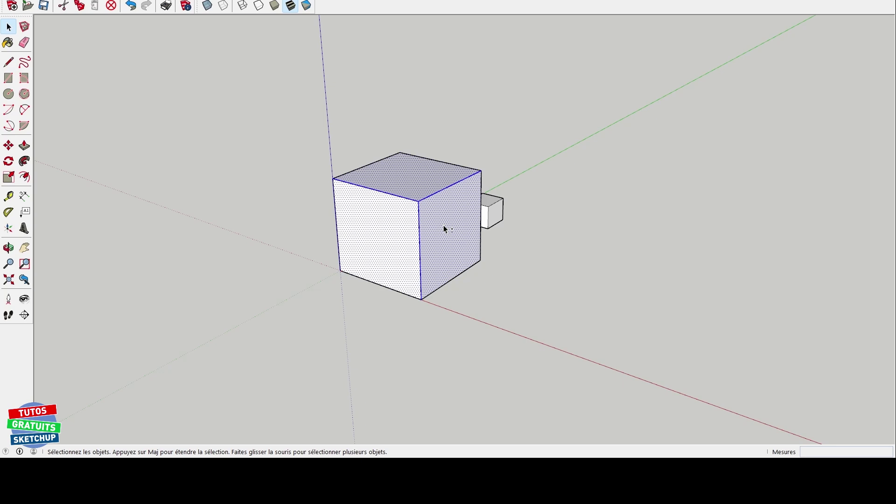
shift+click(443, 226)
shift+click(436, 194)
shift+click(390, 230)
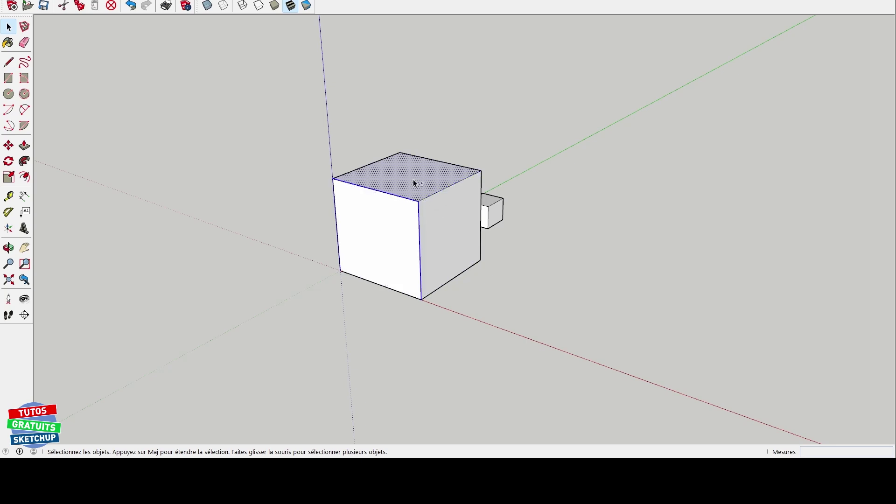
shift+click(413, 179)
shift+click(401, 196)
shift+click(420, 230)
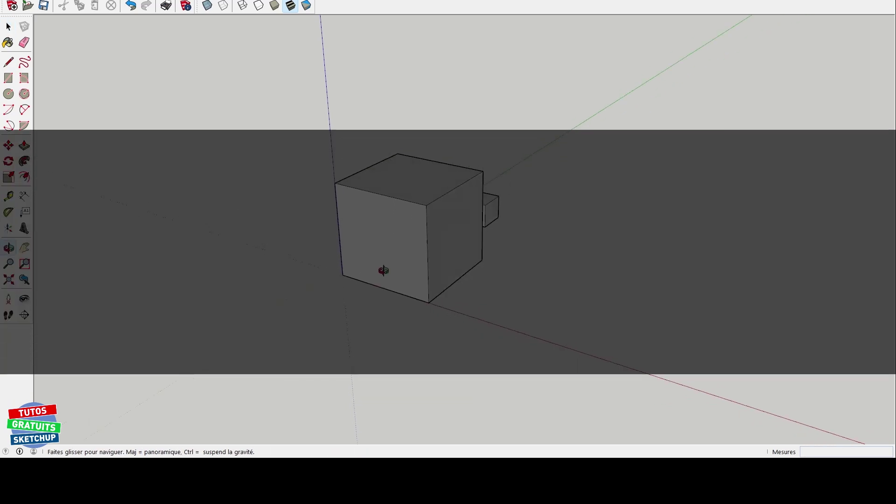
Try several window and crossing boxes near the cube's back top corner, selecting nothing.
middle_drag(380, 266, 428, 266)
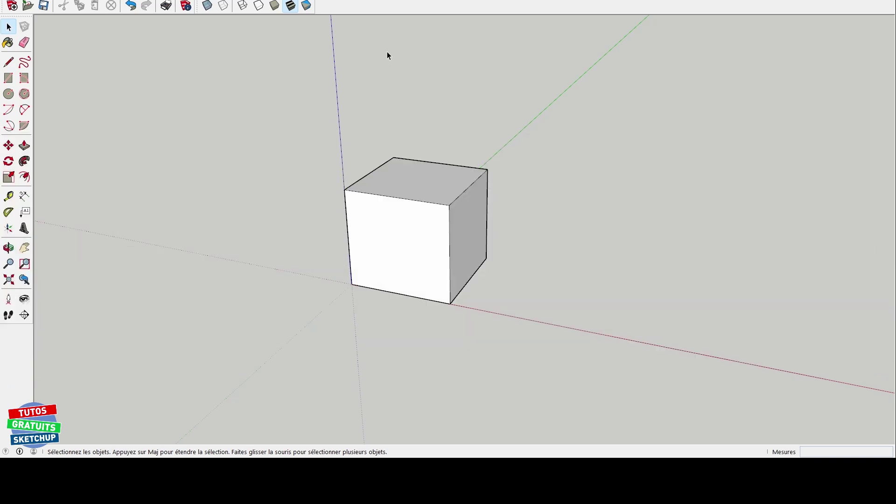
drag(387, 55, 498, 122)
drag(497, 118, 334, 108)
mouse_move(518, 120)
middle_down()
mouse_move(446, 114)
mouse_move(476, 101)
mouse_move(457, 137)
middle_up()
drag(456, 134, 516, 186)
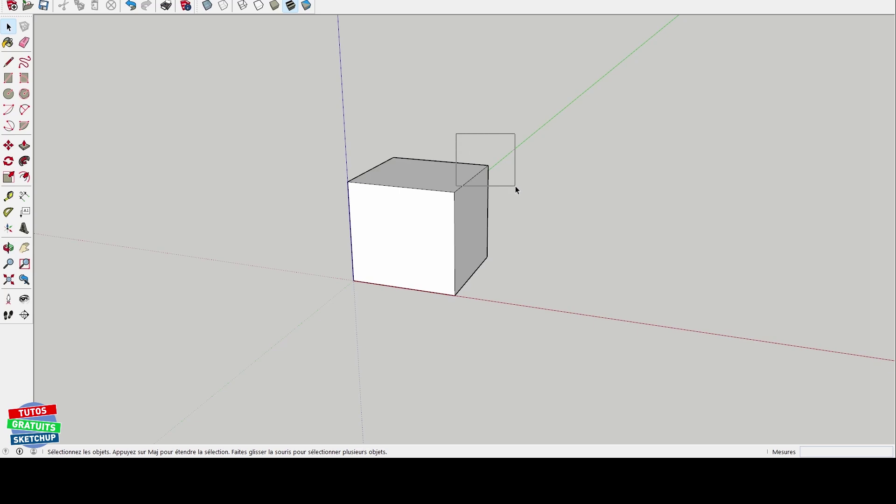
drag(515, 186, 515, 186)
drag(462, 150, 526, 187)
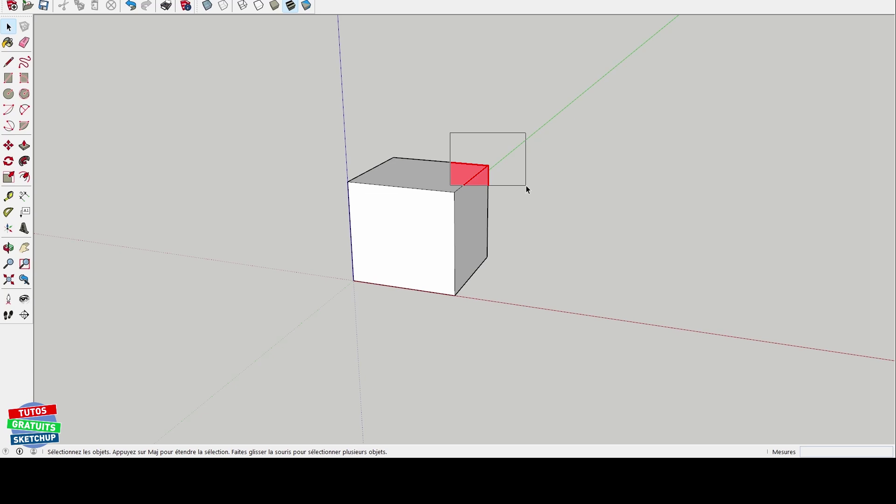
drag(526, 186, 526, 186)
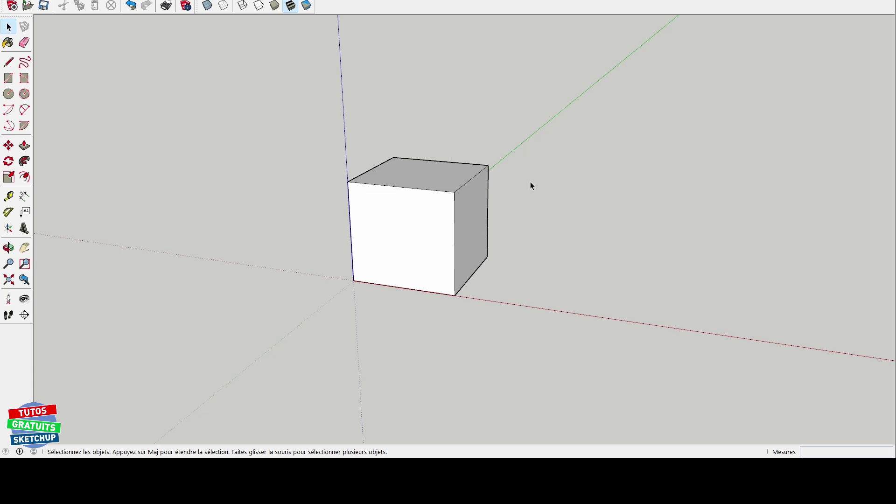
Window-select only the cube's back top edge, then clear it.
drag(365, 127, 507, 179)
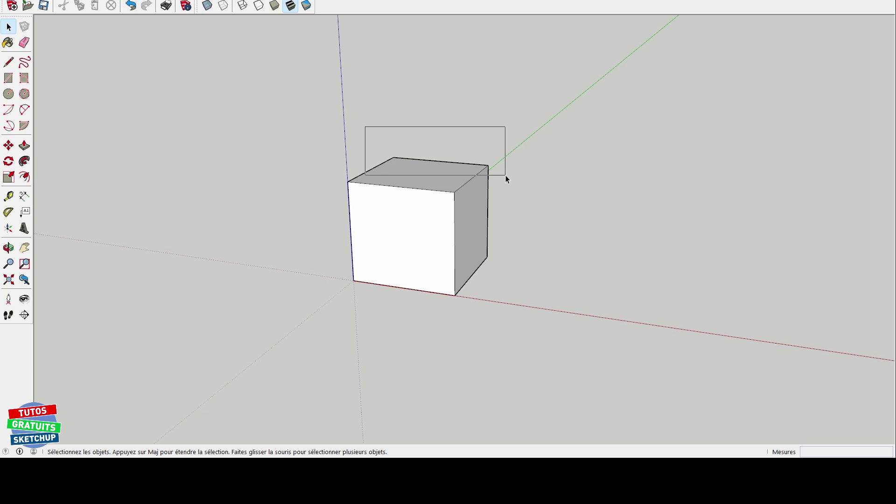
drag(506, 176, 506, 176)
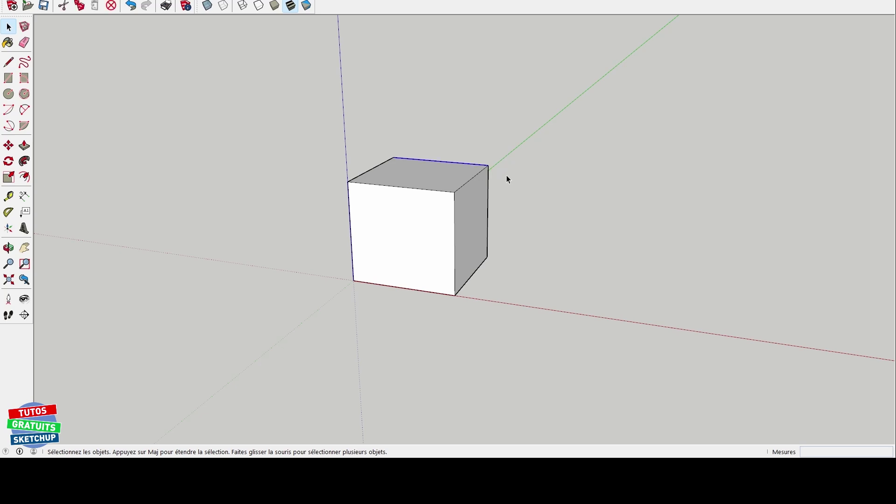
click(509, 180)
Crossing-select the top face with its edges, clear, click the top face, then box the right face.
drag(319, 123, 504, 205)
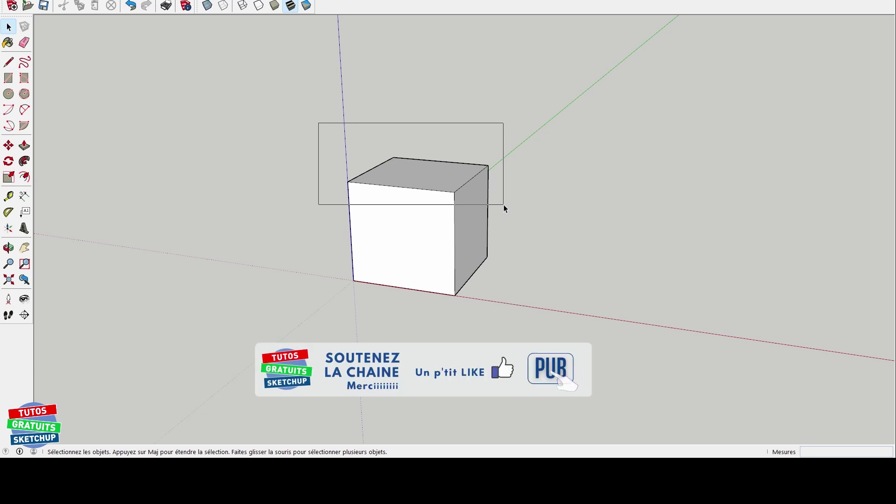
drag(503, 204, 504, 205)
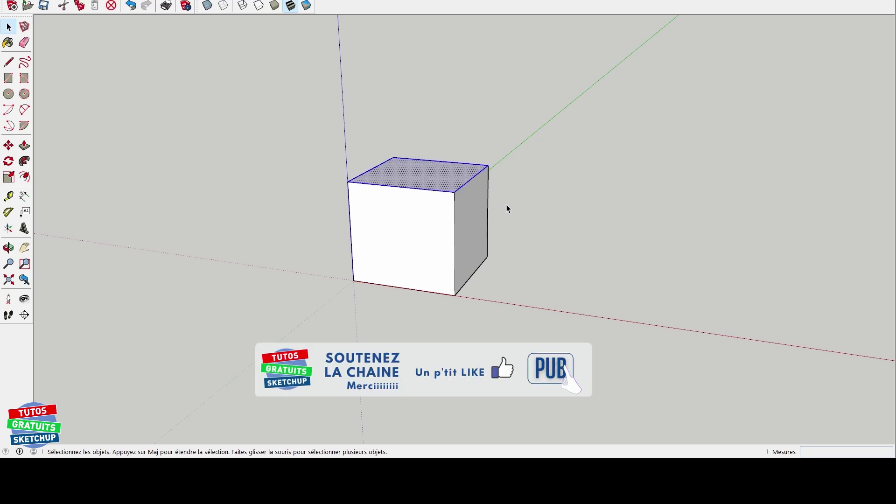
click(507, 203)
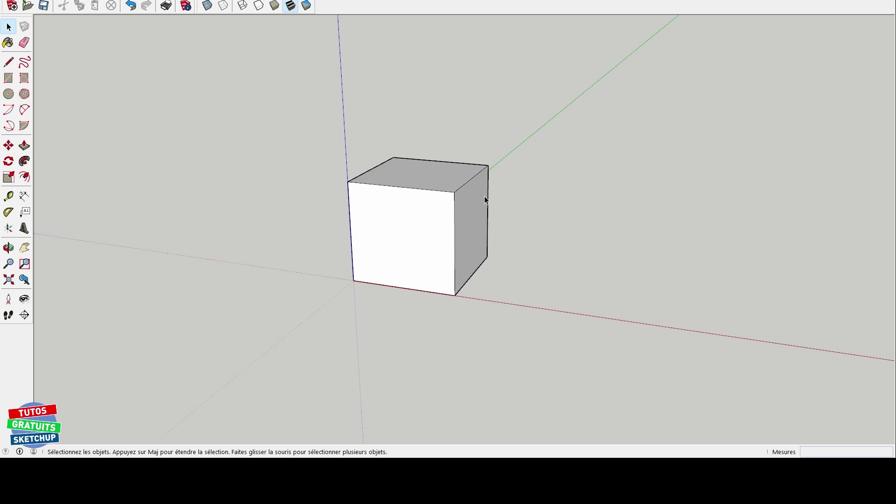
click(416, 178)
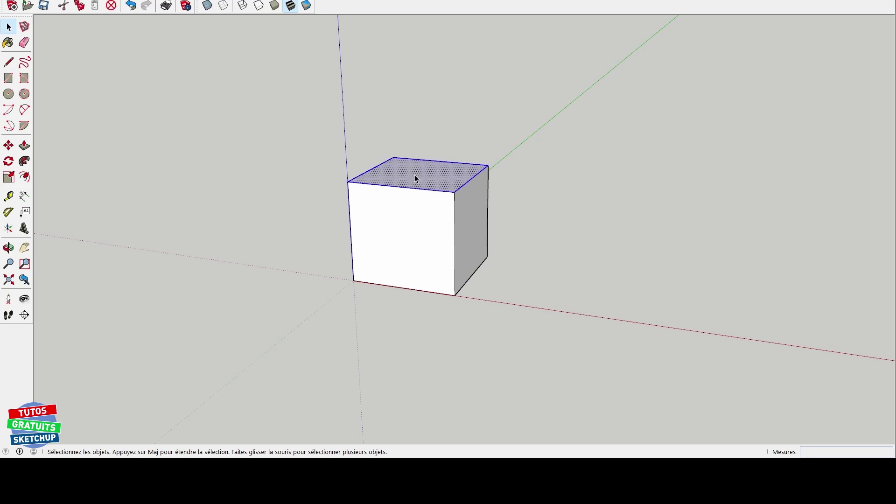
drag(404, 140, 530, 319)
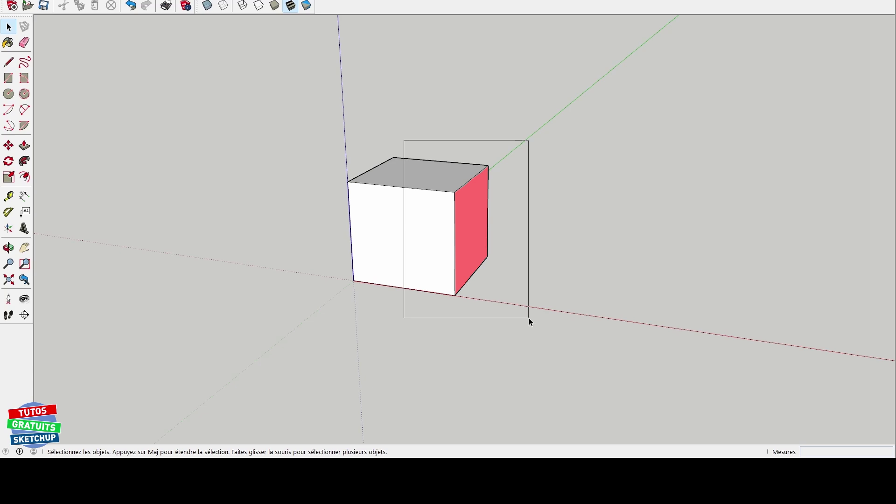
Select the right face, orbit to show the small cube, deselect both, return to Select.
drag(529, 319, 529, 319)
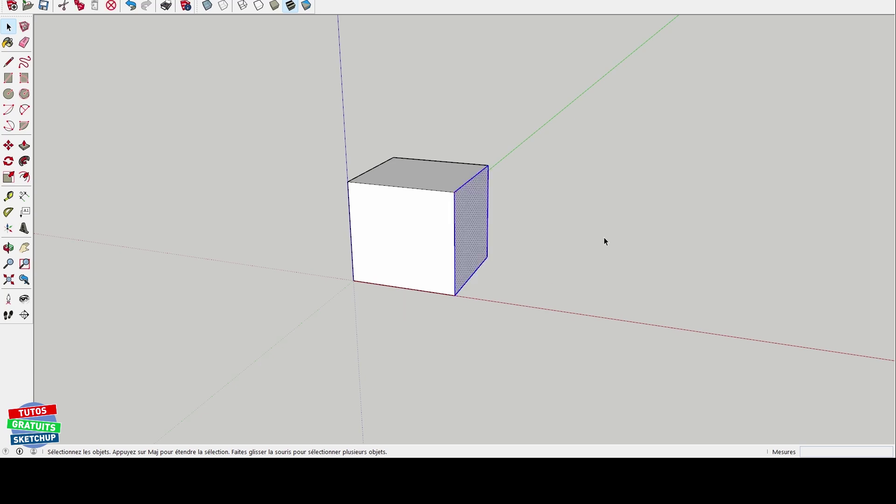
key(o)
mouse_move(622, 187)
mouse_down()
mouse_move(582, 204)
mouse_move(444, 202)
mouse_up()
middle_drag(444, 201, 489, 197)
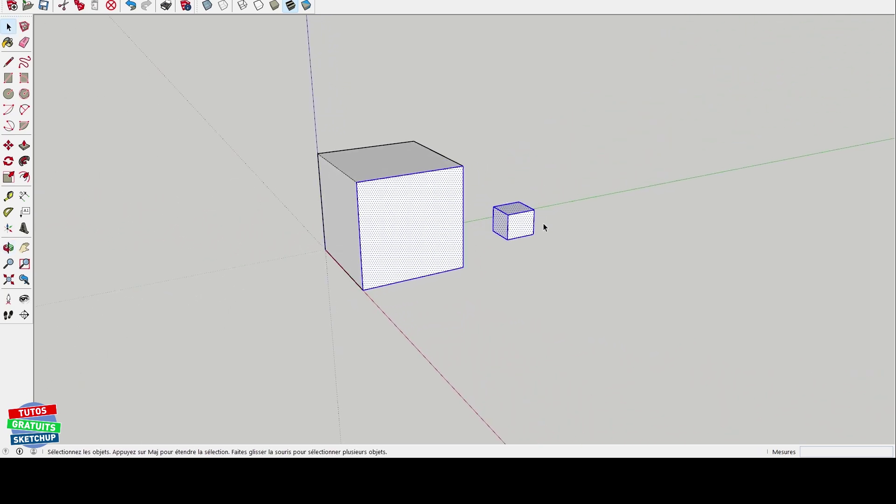
click(557, 205)
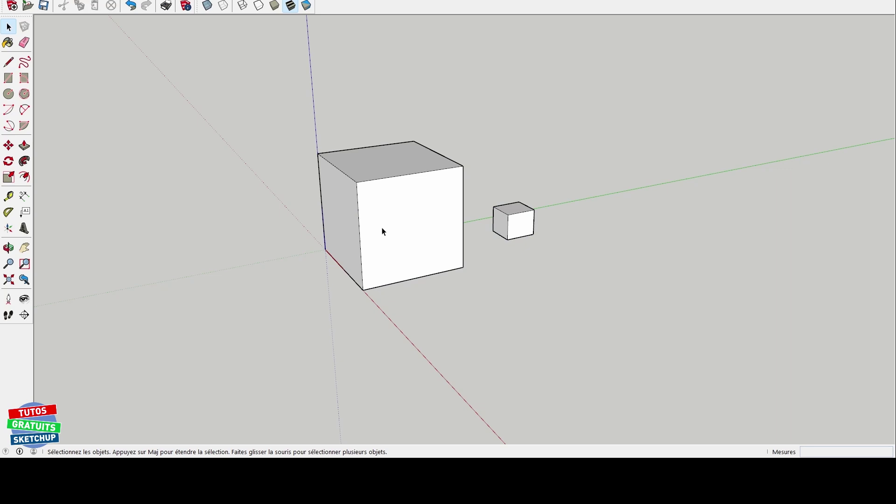
key(o)
drag(382, 232, 595, 216)
key(space)
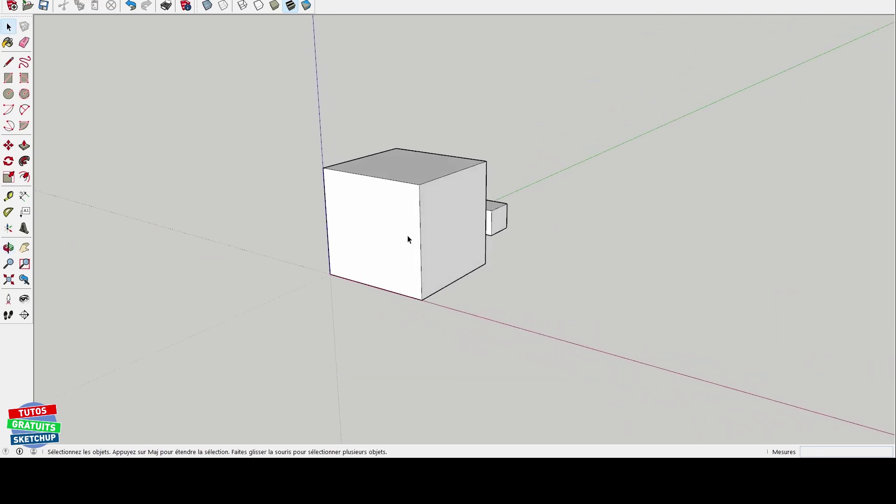
Window-select the big cube's front face, orbit to a three-quarter view, then clear.
middle_drag(409, 240, 578, 214)
drag(418, 202, 485, 268)
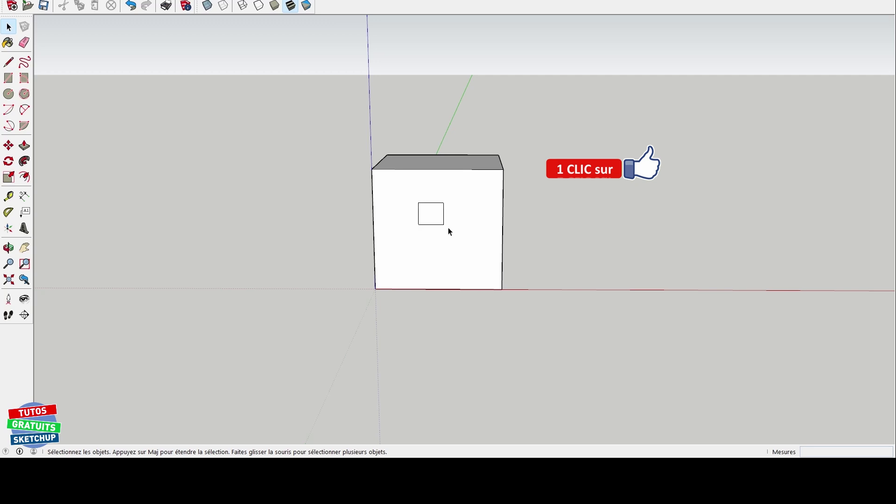
middle_drag(585, 255, 314, 240)
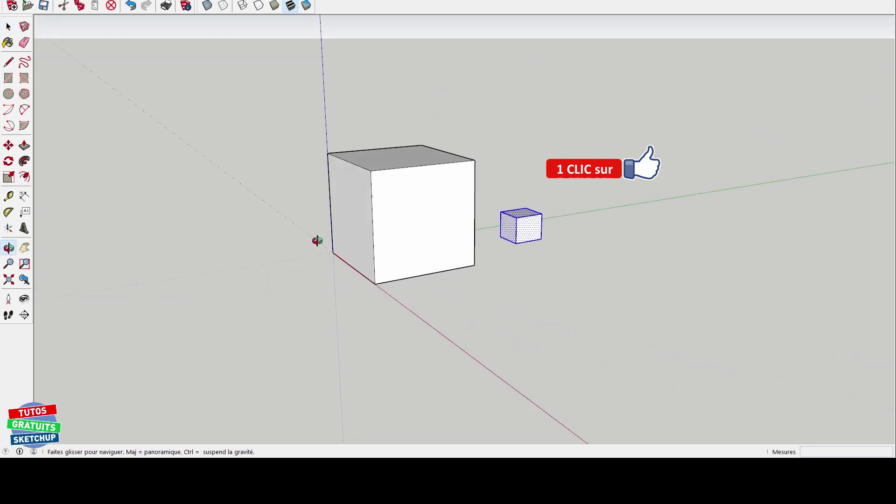
mouse_move(654, 233)
middle_down()
mouse_move(400, 246)
mouse_move(672, 258)
mouse_move(562, 292)
mouse_move(570, 272)
mouse_move(550, 206)
middle_up()
click(562, 292)
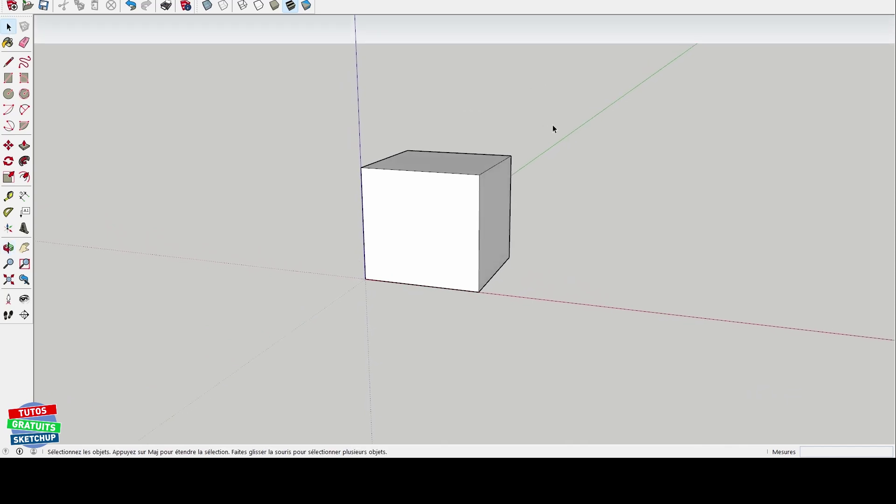
Crossing-select the big cube's edges and faces over its top corner, clearing after each try.
drag(553, 125, 491, 167)
mouse_move(587, 157)
middle_down()
mouse_move(391, 200)
mouse_move(236, 193)
middle_up()
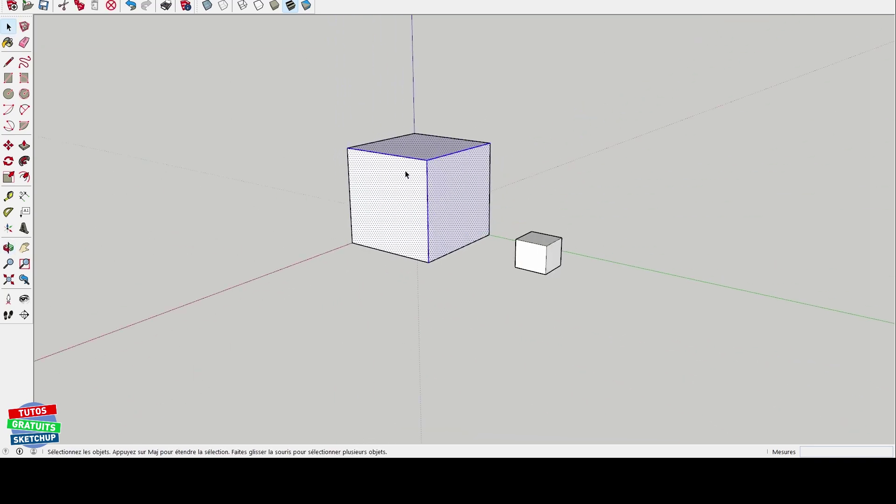
click(288, 153)
middle_drag(287, 153, 764, 176)
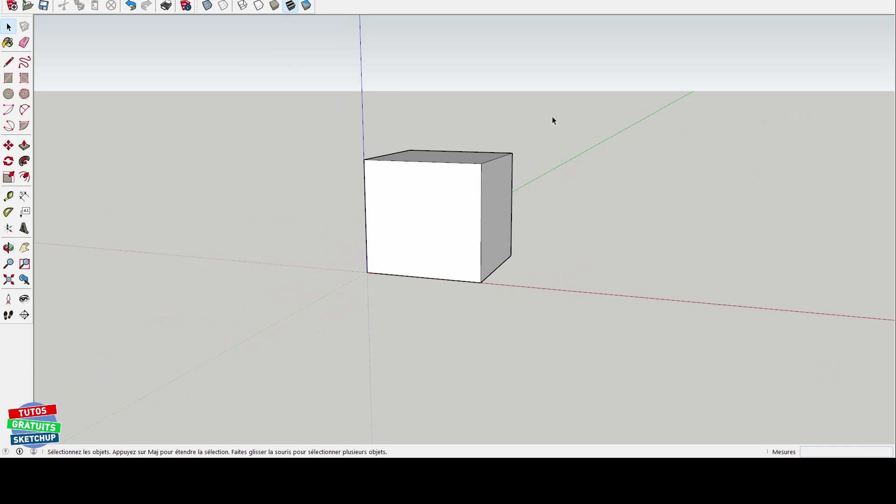
drag(553, 117, 495, 160)
drag(491, 167, 491, 167)
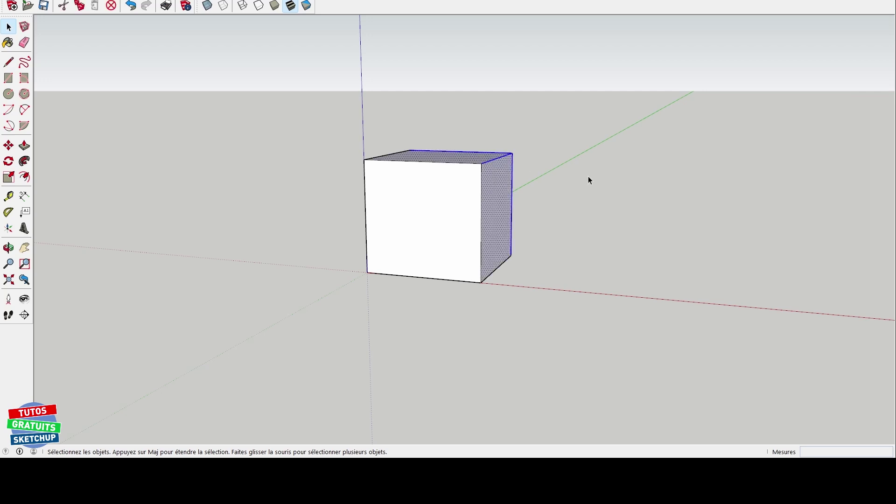
click(588, 176)
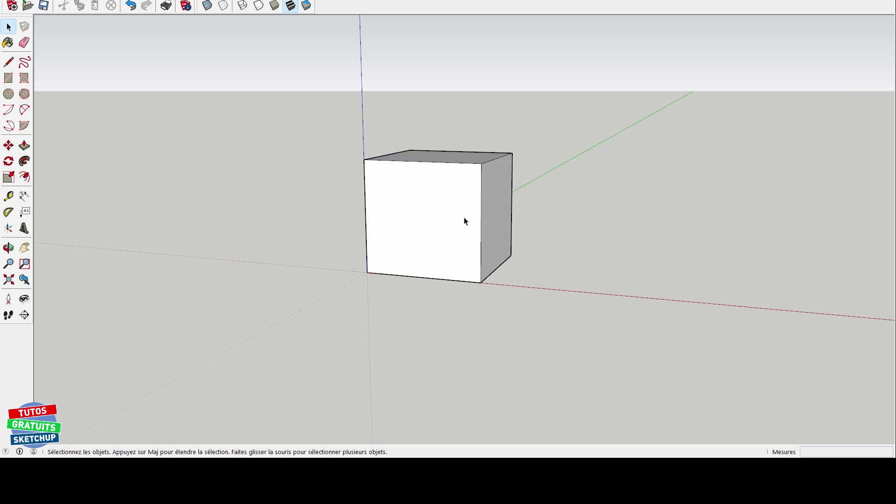
Click-select the big cube's front face from a head-on view, then orbit toward the small cube.
mouse_move(450, 210)
middle_down()
mouse_move(508, 204)
mouse_move(474, 208)
middle_up()
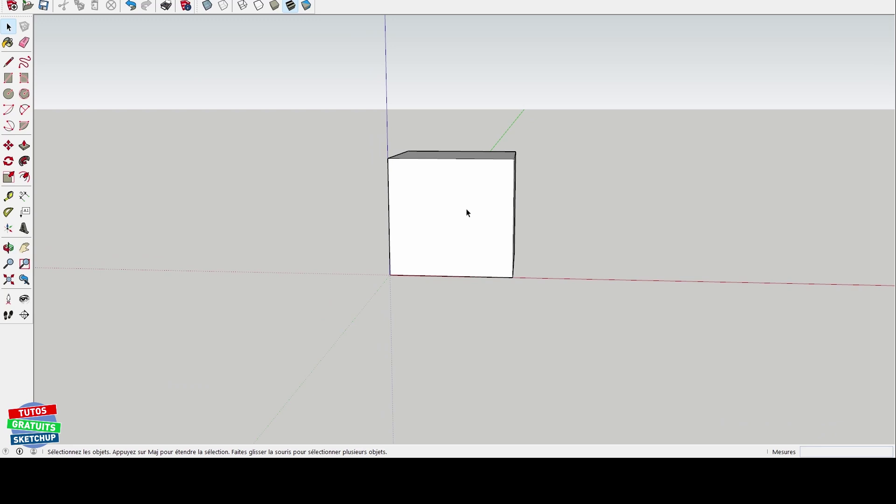
click(457, 216)
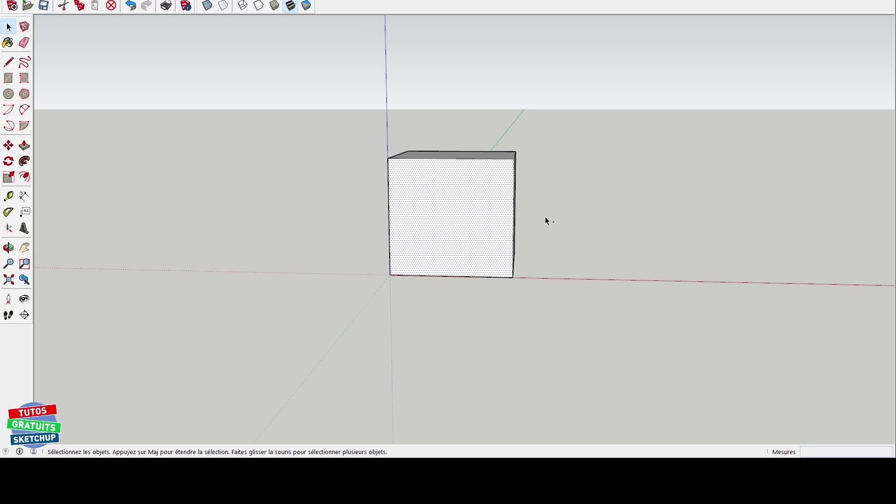
mouse_move(466, 228)
middle_down()
mouse_move(540, 209)
mouse_move(296, 226)
mouse_move(574, 244)
mouse_move(358, 244)
middle_up()
middle_drag(445, 196, 652, 276)
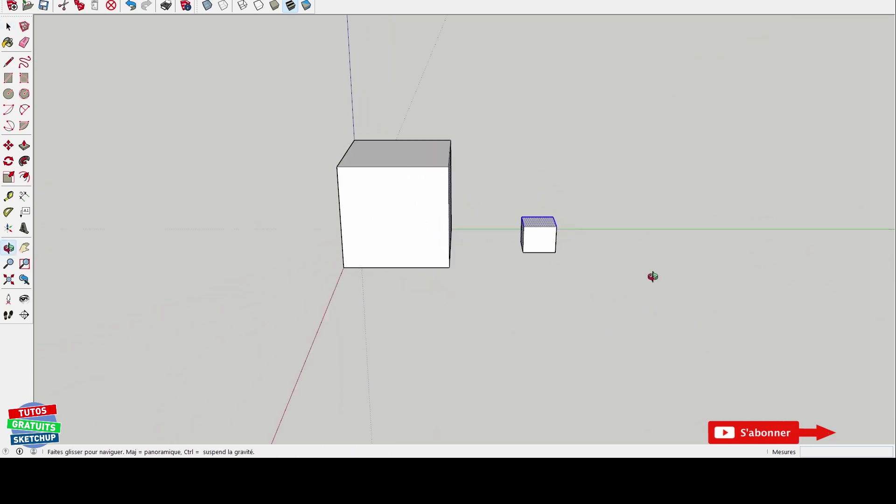
scroll(527, 232, up, 3)
scroll(532, 226, up, 2)
middle_drag(495, 213, 741, 313)
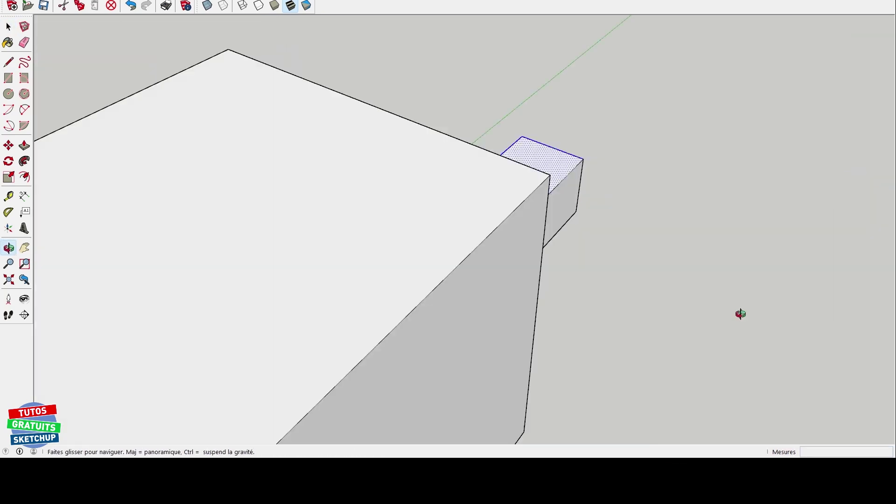
mouse_move(741, 314)
mouse_down()
mouse_move(364, 173)
mouse_move(770, 118)
mouse_move(263, 102)
mouse_up()
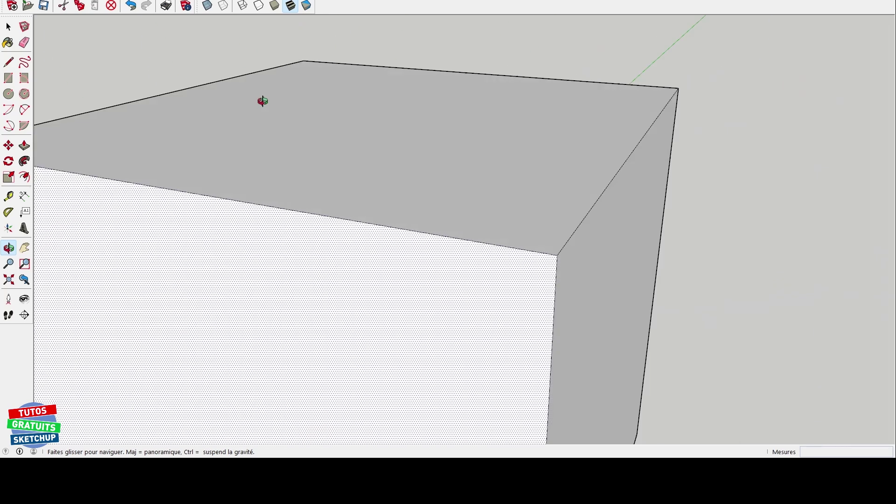
middle_drag(263, 101, 433, 205)
scroll(420, 250, down, 3)
scroll(586, 89, down, 1)
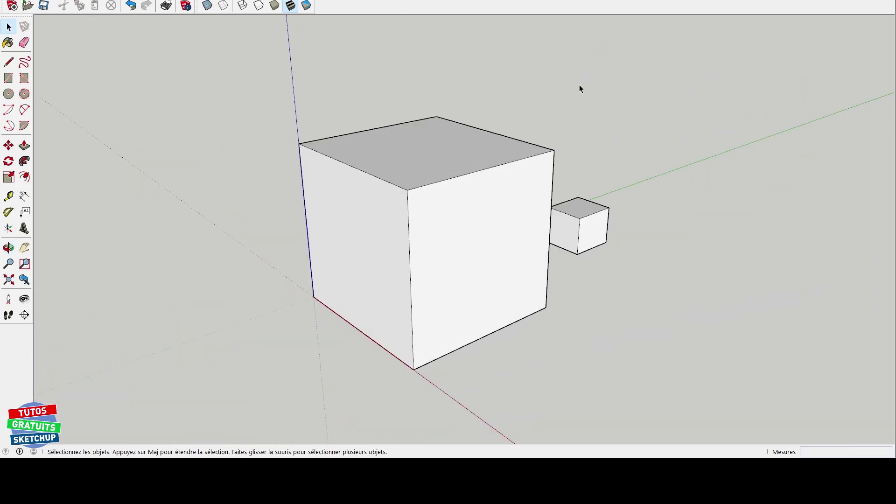
mouse_move(581, 88)
middle_down()
mouse_move(304, 115)
mouse_move(577, 124)
mouse_move(590, 114)
mouse_move(552, 100)
middle_up()
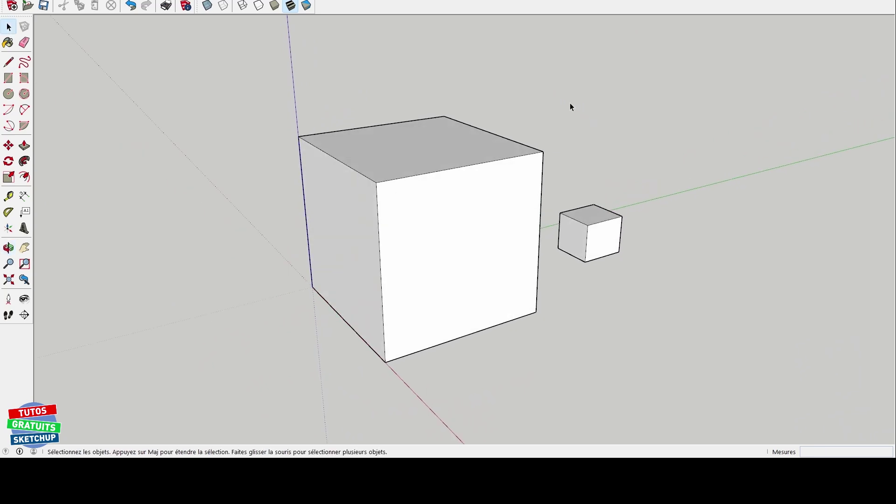
mouse_move(570, 103)
middle_down()
mouse_move(288, 123)
mouse_move(257, 112)
mouse_move(264, 122)
middle_up()
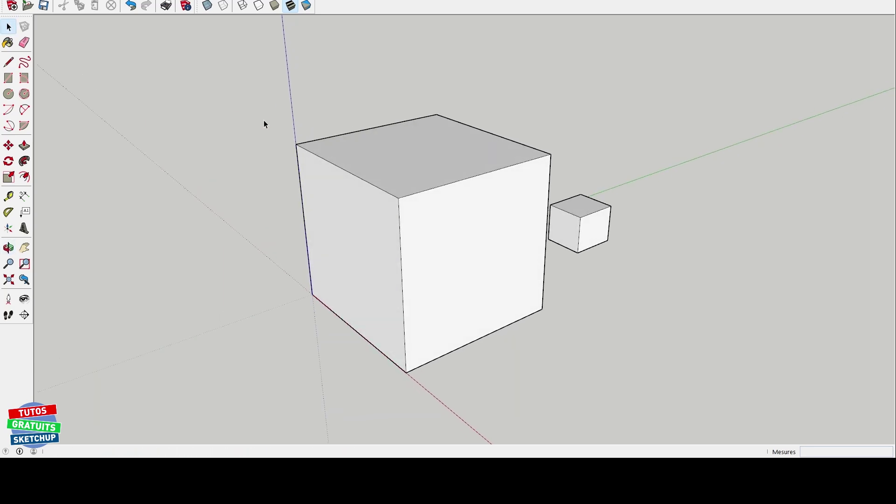
click(401, 161)
shift+click(395, 229)
shift+click(426, 209)
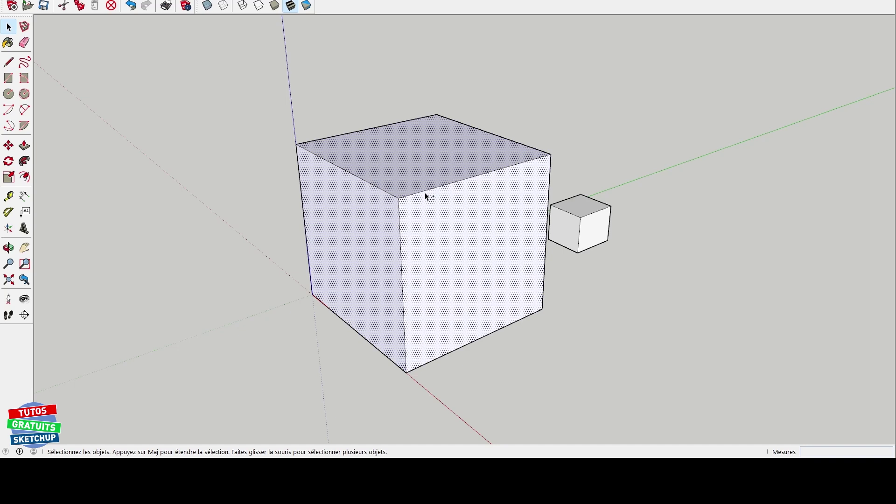
shift+click(425, 191)
shift+click(380, 190)
shift+click(399, 218)
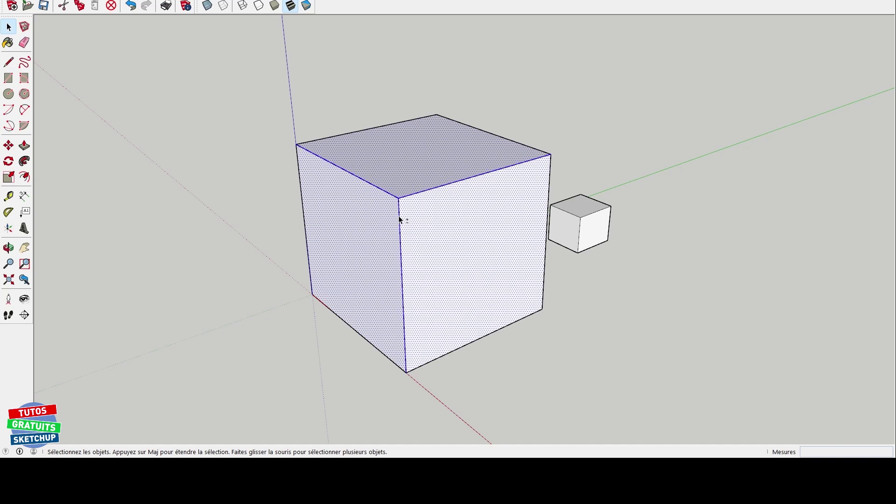
click(373, 101)
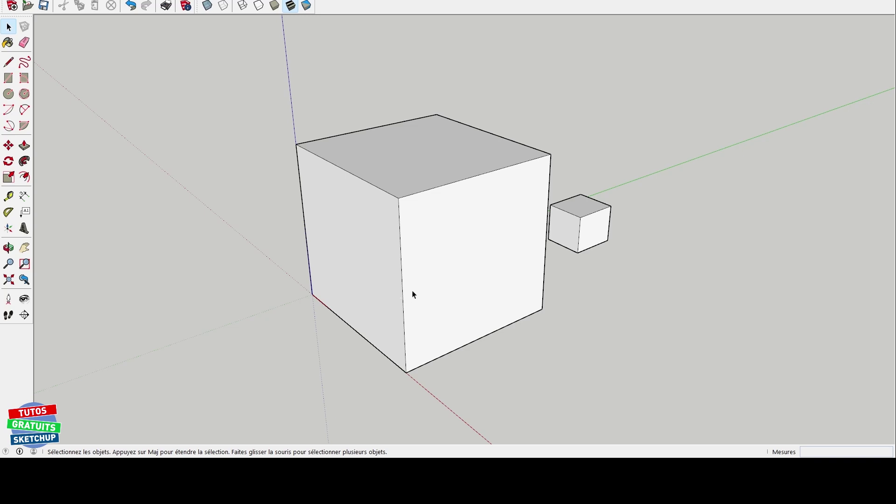
middle_drag(413, 291, 434, 110)
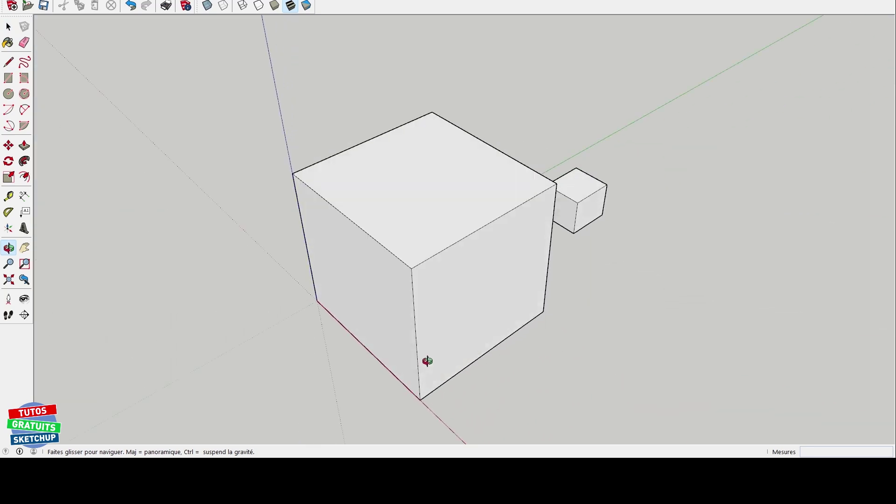
mouse_move(433, 109)
middle_down()
mouse_move(460, 240)
mouse_move(455, 414)
mouse_move(472, 150)
mouse_move(470, 321)
mouse_move(456, 252)
mouse_move(280, 262)
mouse_move(108, 242)
mouse_move(700, 224)
mouse_move(424, 246)
mouse_move(434, 288)
mouse_move(469, 254)
mouse_move(420, 264)
mouse_move(176, 260)
middle_up()
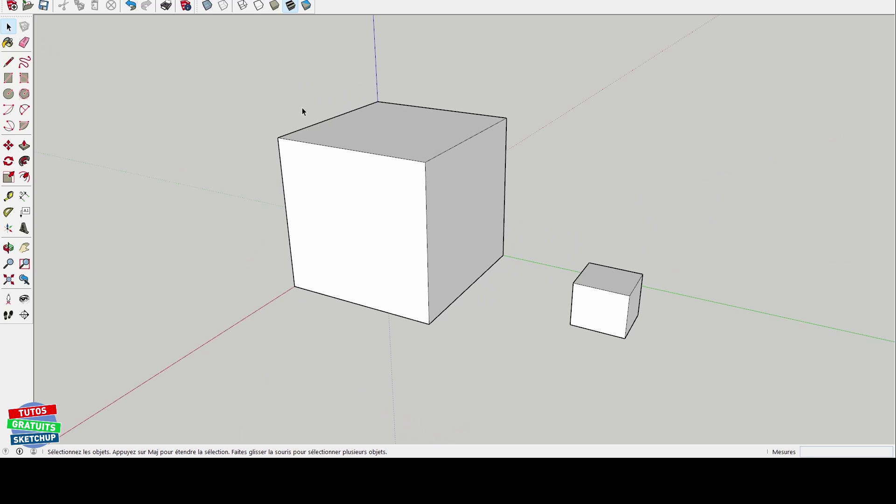
drag(293, 110, 279, 148)
drag(256, 167, 256, 167)
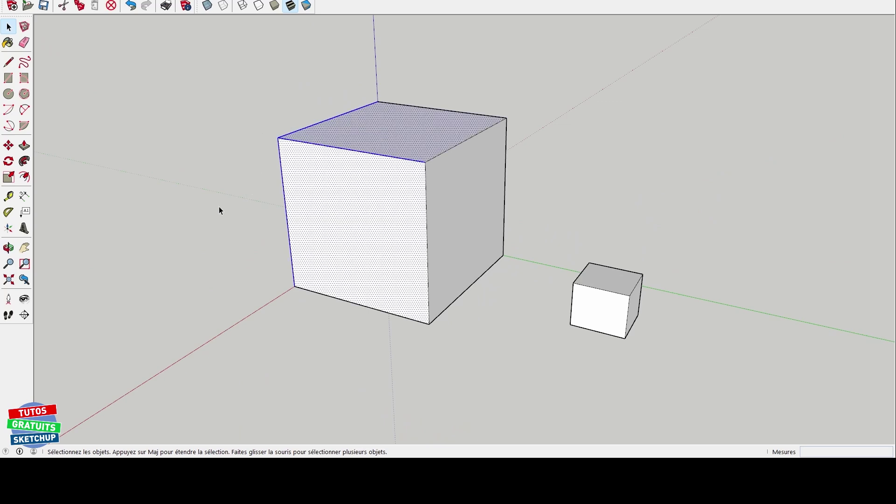
middle_drag(219, 206, 462, 227)
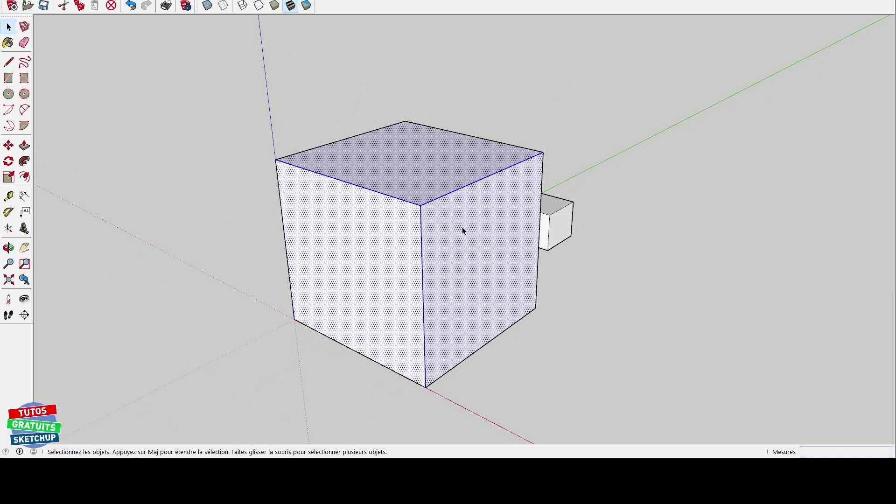
click(583, 157)
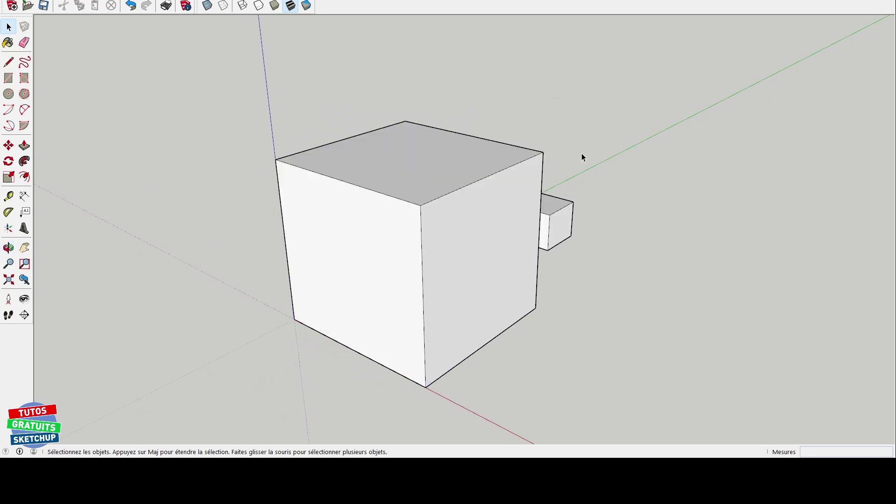